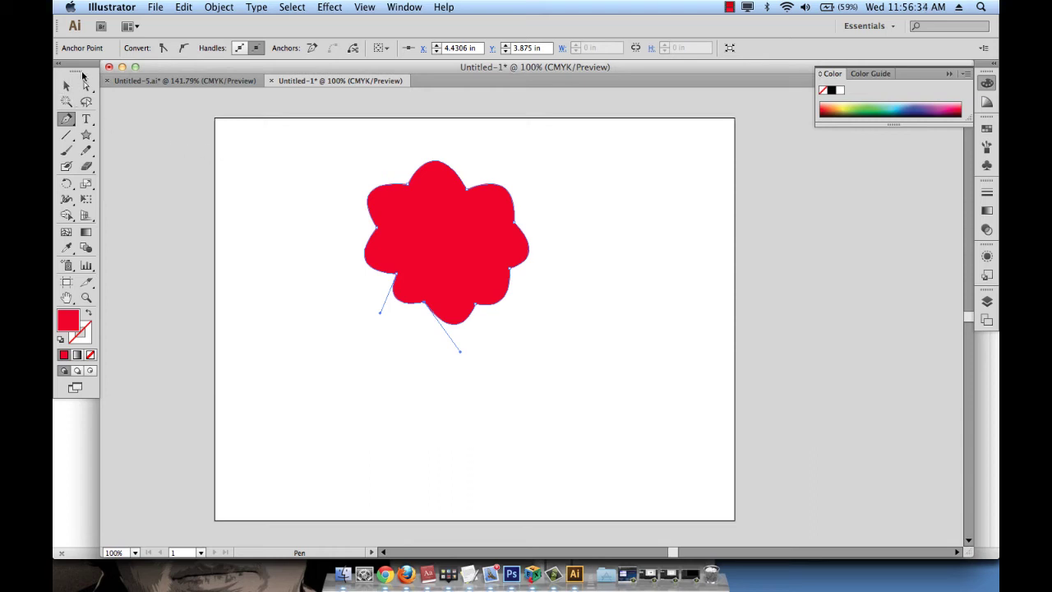
Pull the red flower's top anchor up into a tall pointed spike.
click(67, 85)
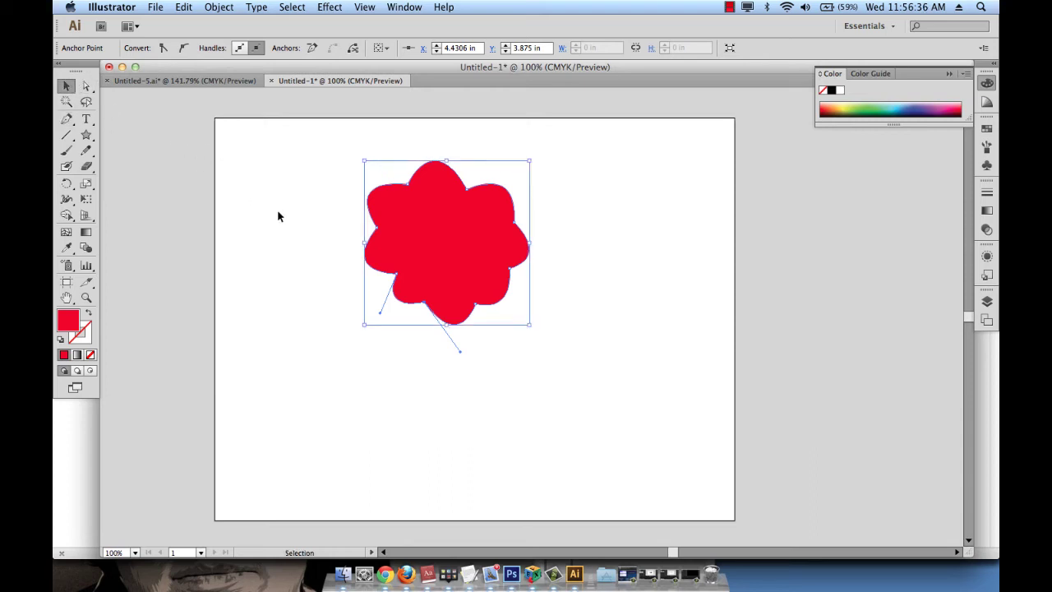
click(268, 281)
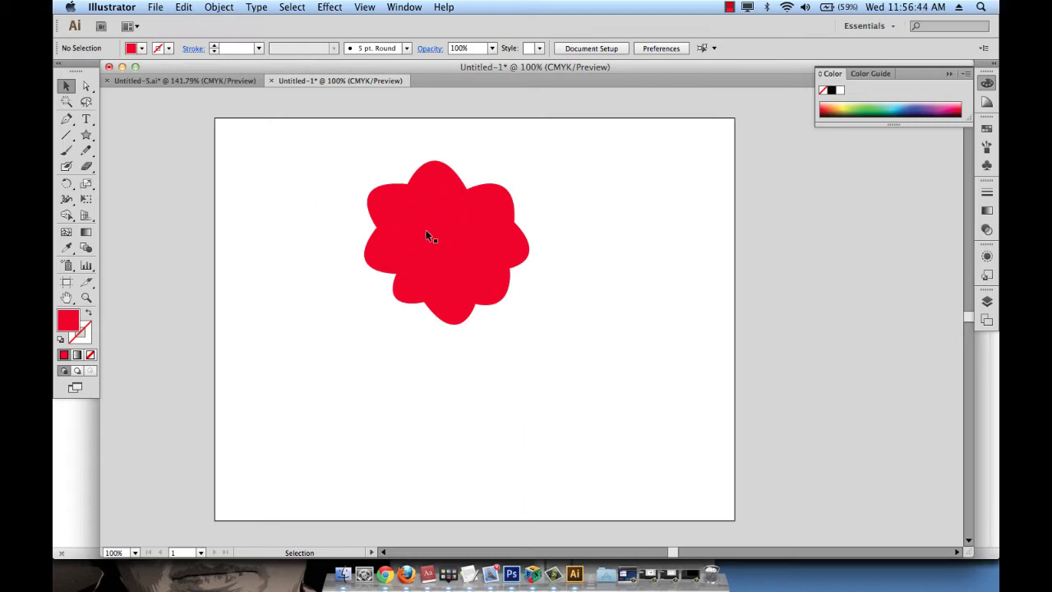
click(456, 234)
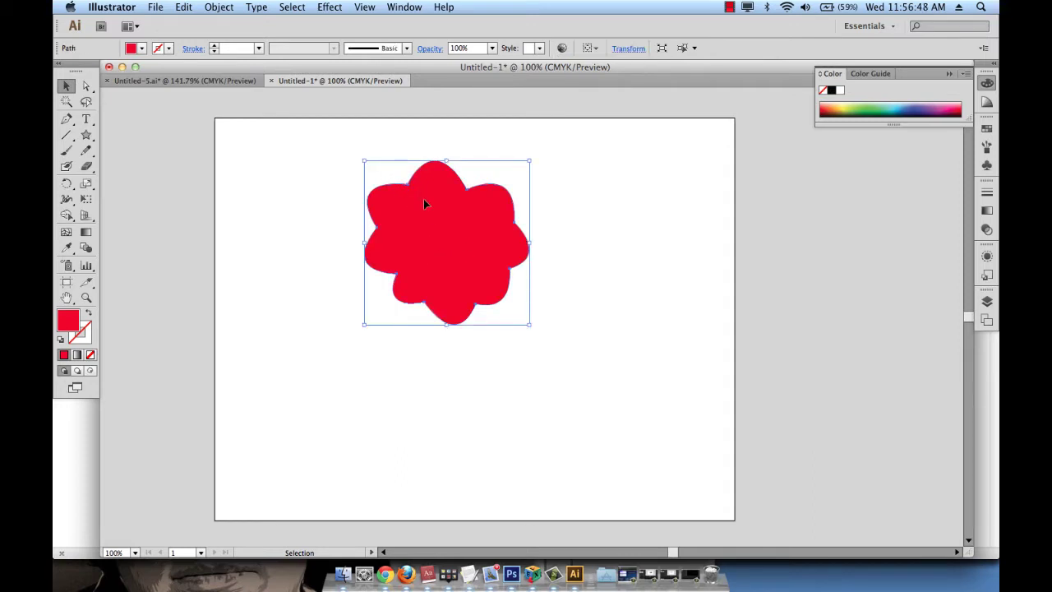
click(337, 242)
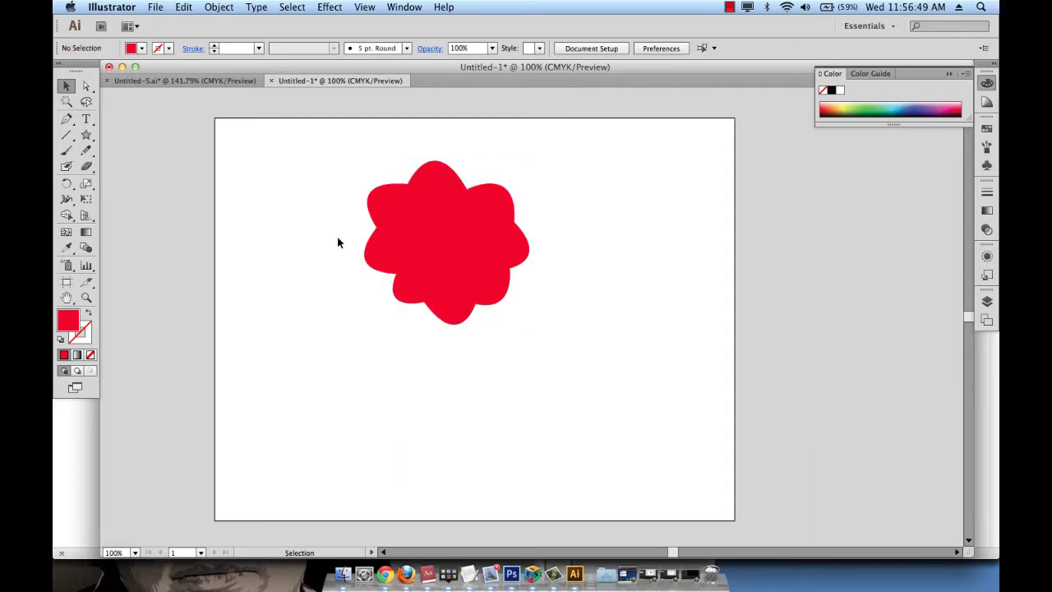
click(88, 87)
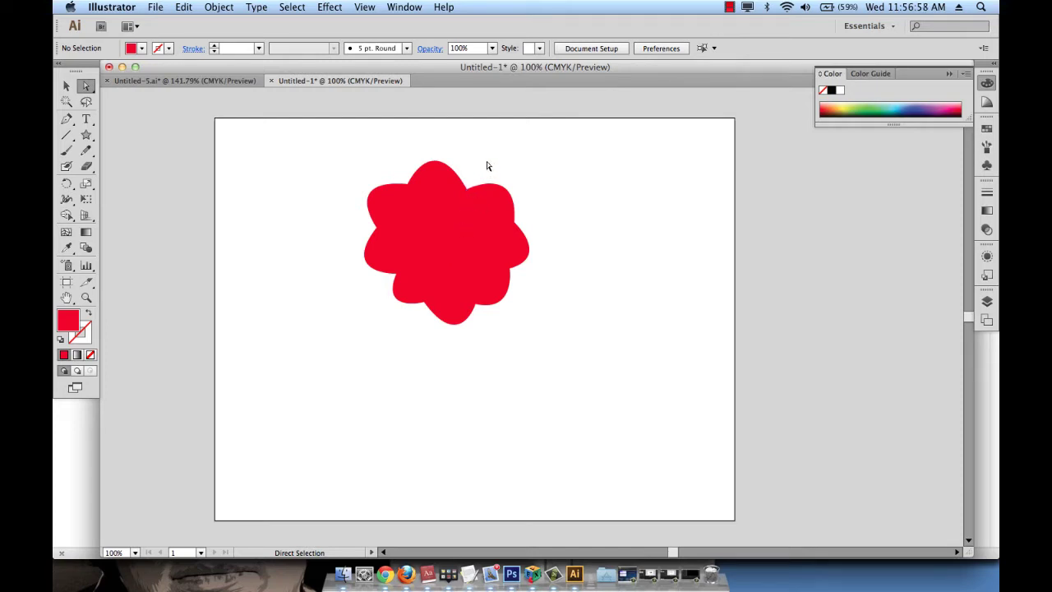
drag(486, 166, 453, 217)
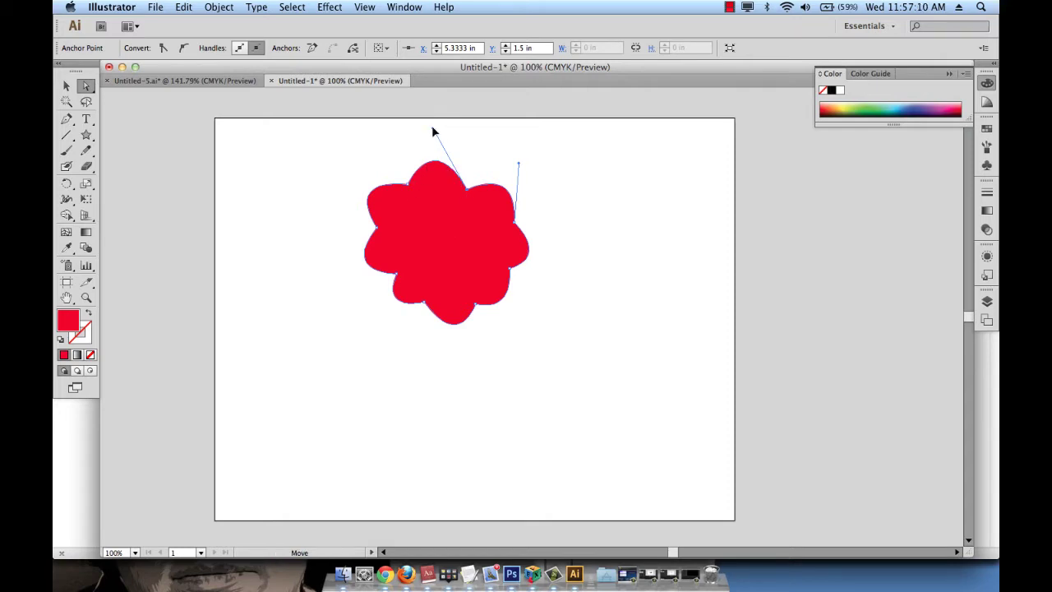
drag(434, 131, 450, 87)
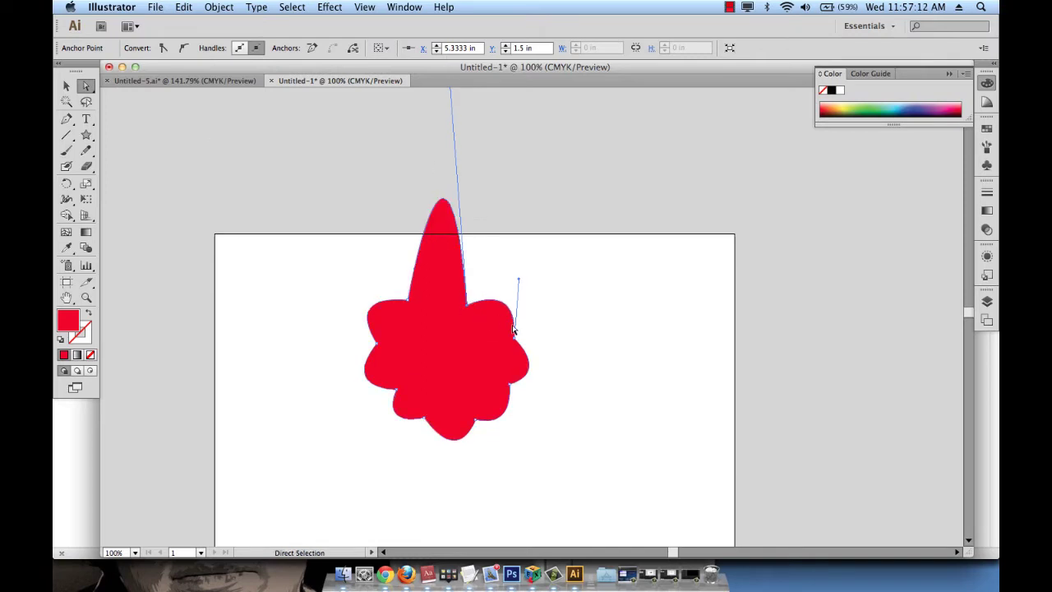
scroll(514, 304, down, 1)
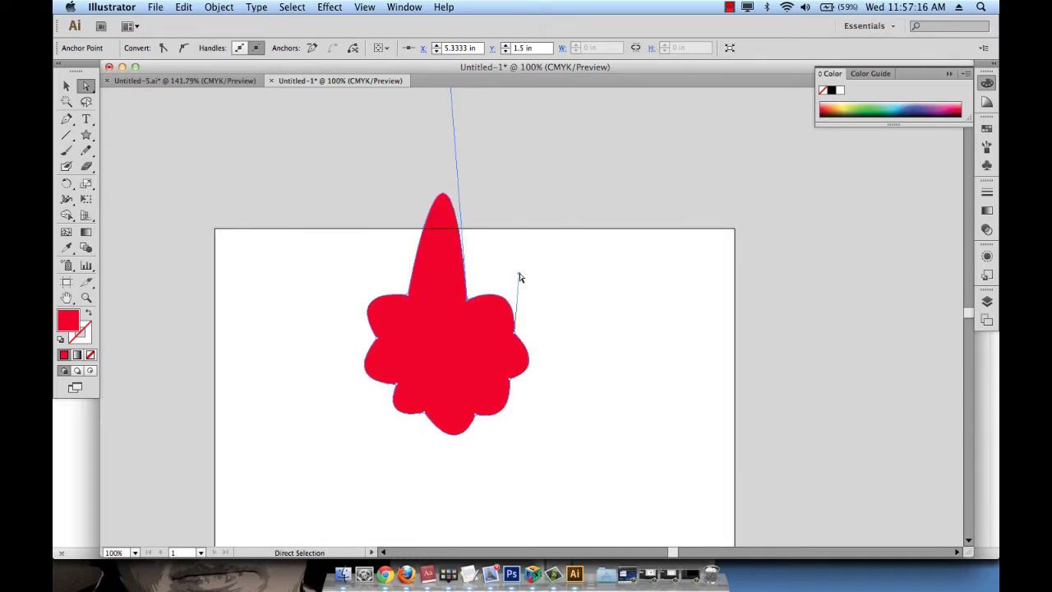
Reshape the right petal's curve and the lower-left lobe's curve.
drag(519, 275, 424, 380)
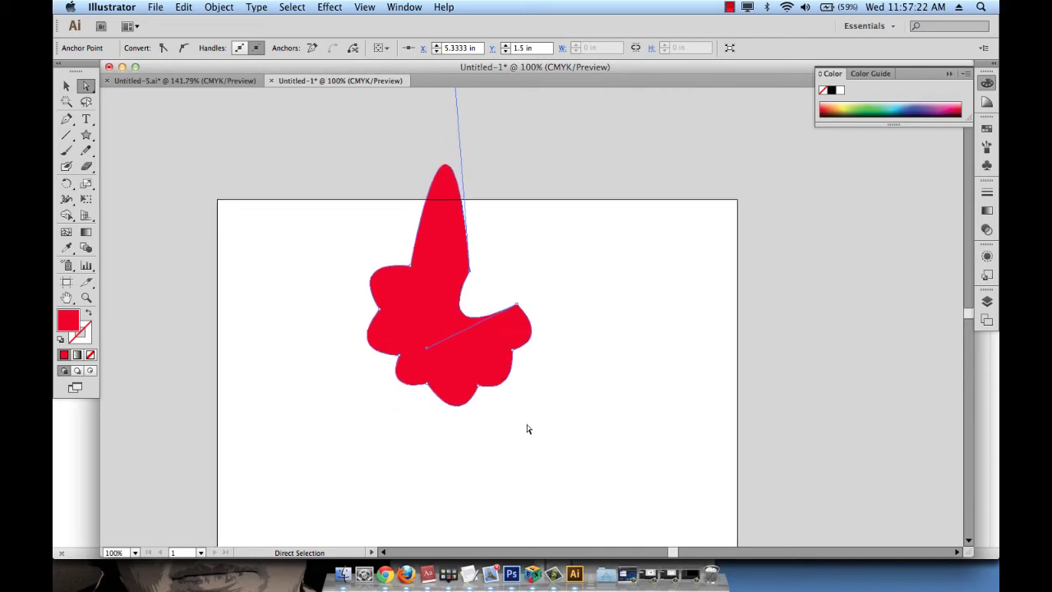
scroll(526, 425, down, 3)
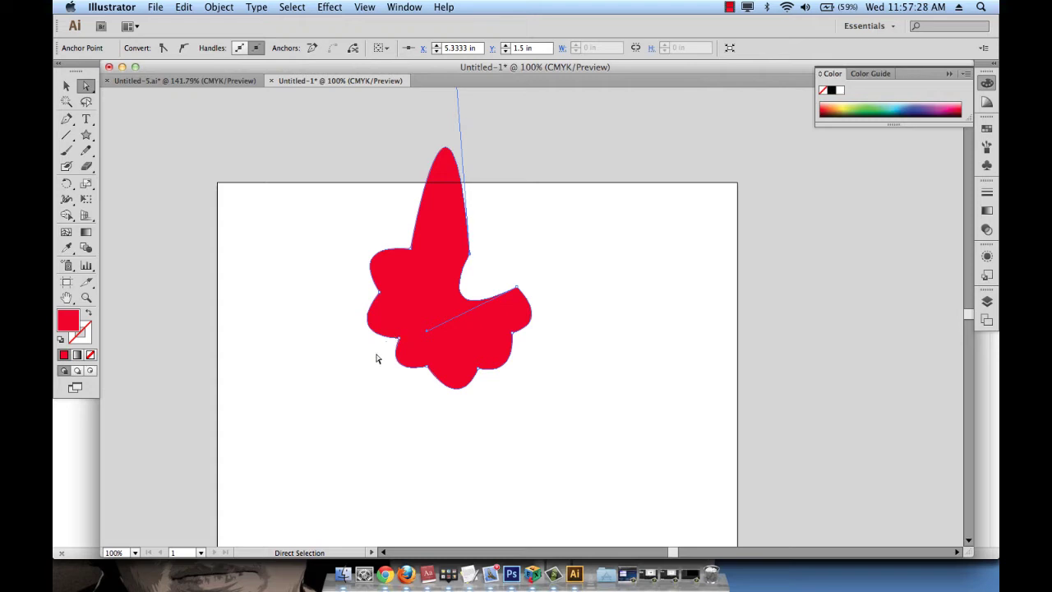
click(400, 336)
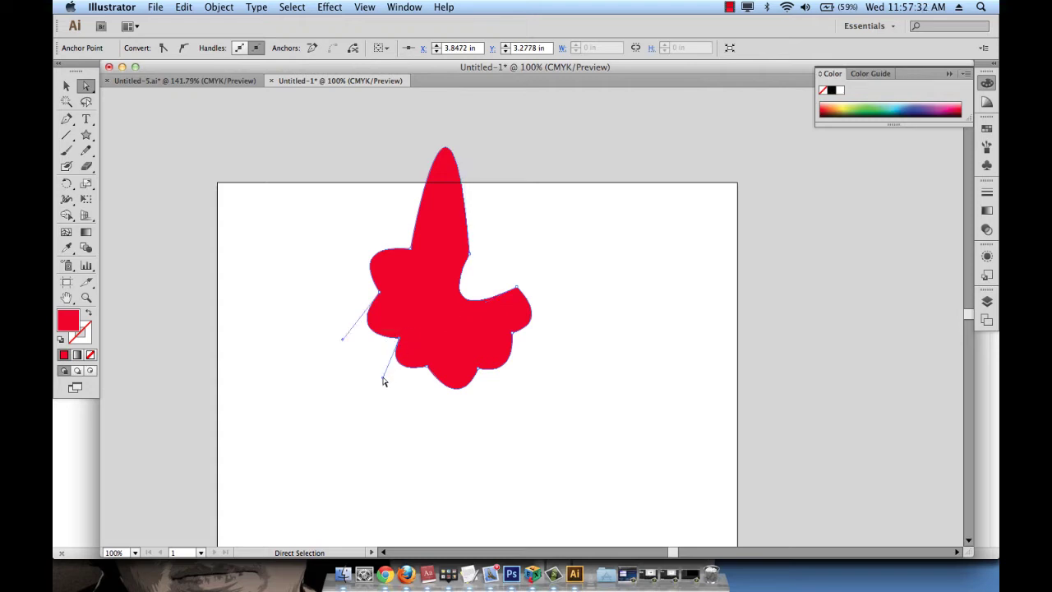
drag(383, 381, 430, 296)
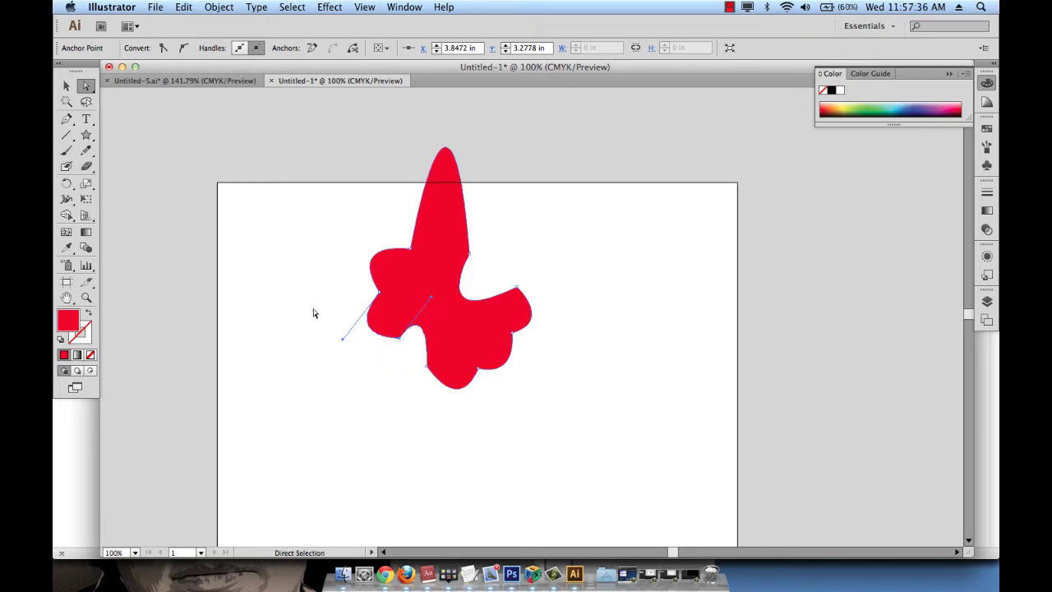
scroll(313, 313, down, 3)
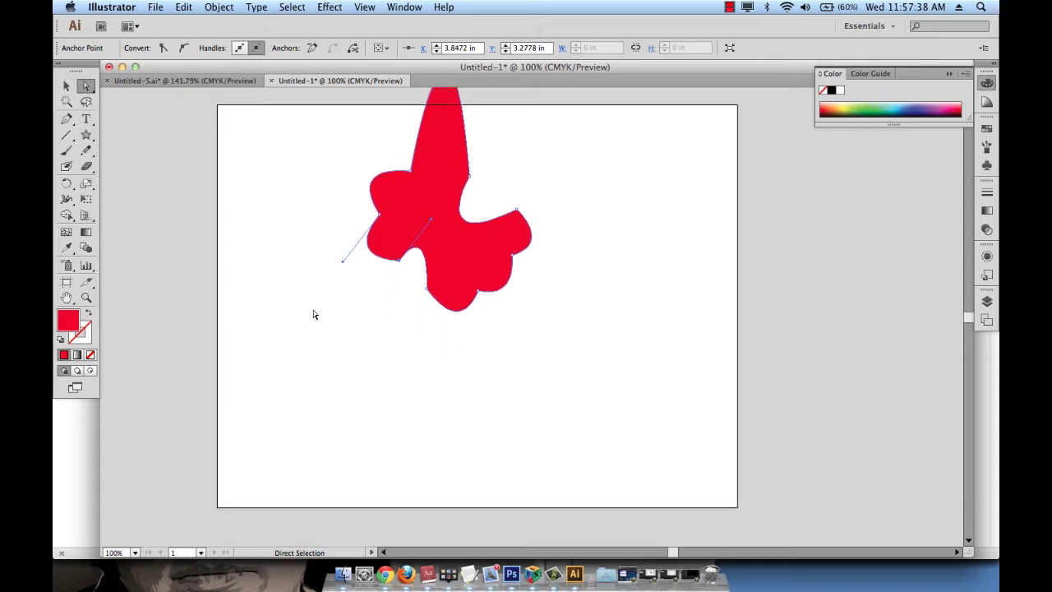
click(469, 228)
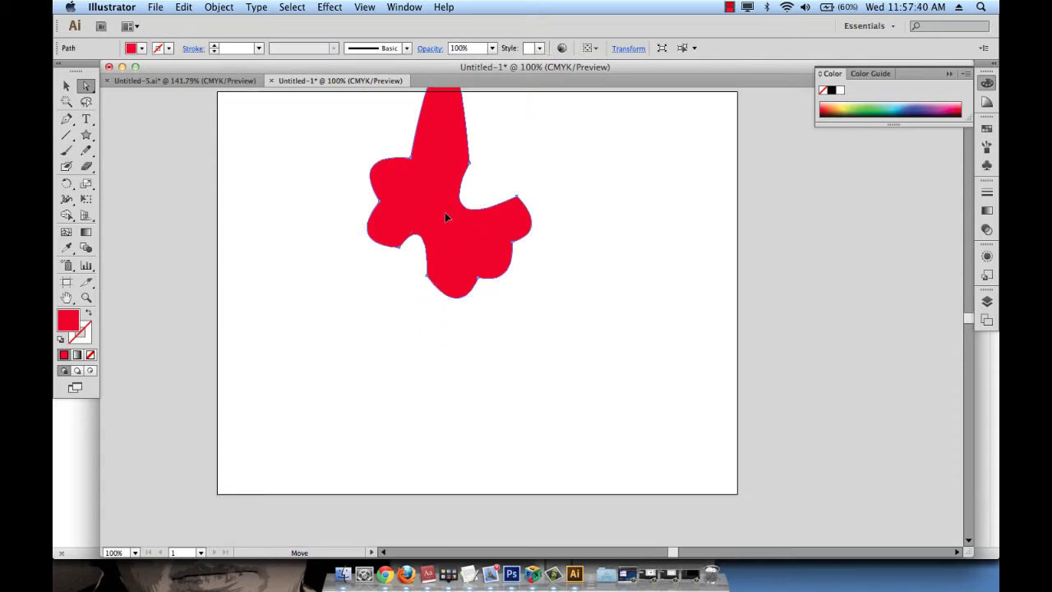
Move the shape down, then delete the left-lobe and upper-right notch anchors to collapse the spike.
drag(445, 212, 448, 308)
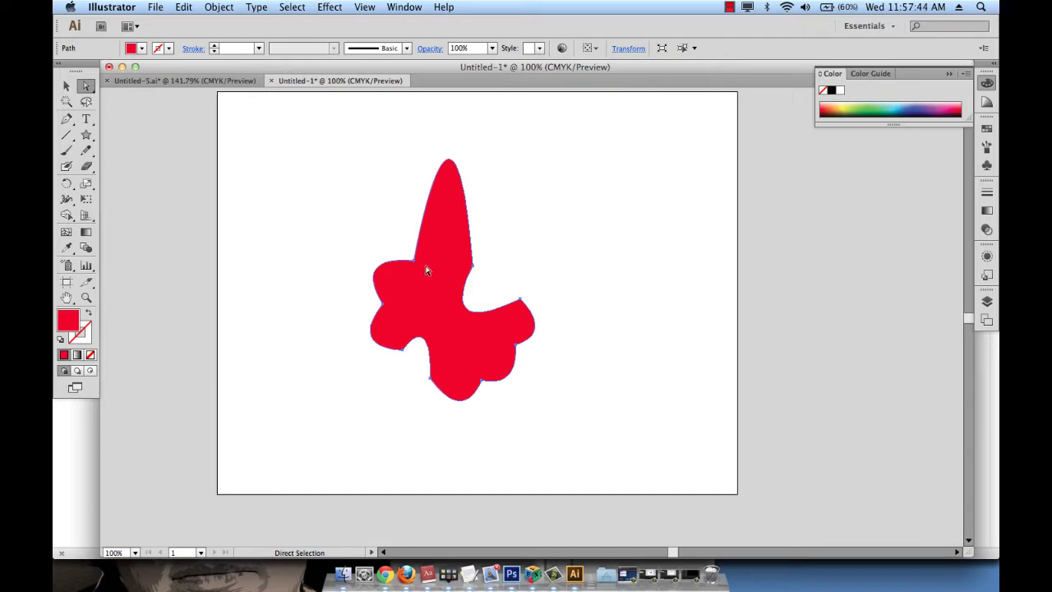
click(72, 121)
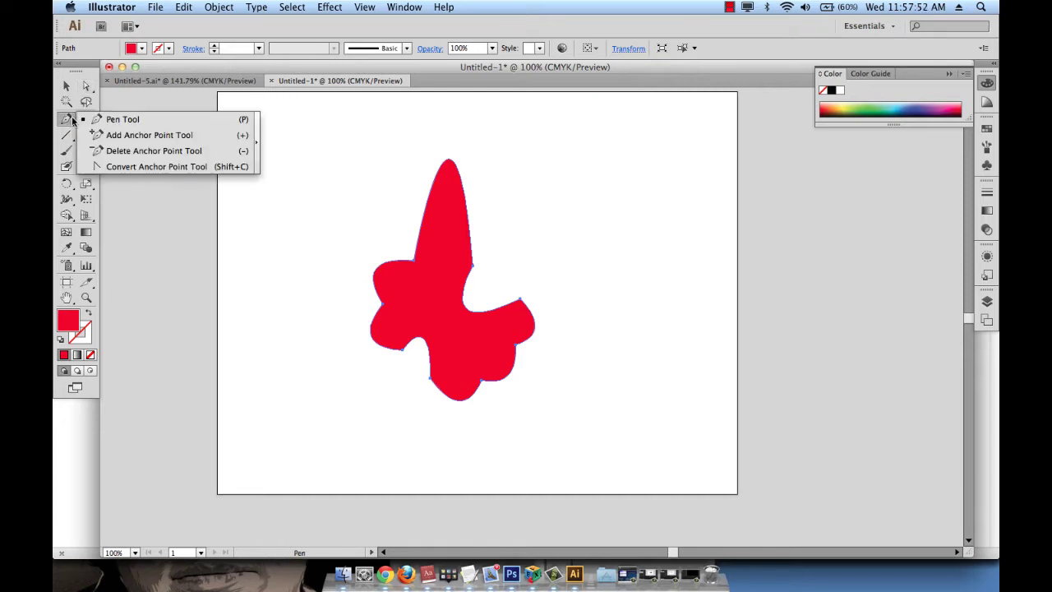
click(121, 154)
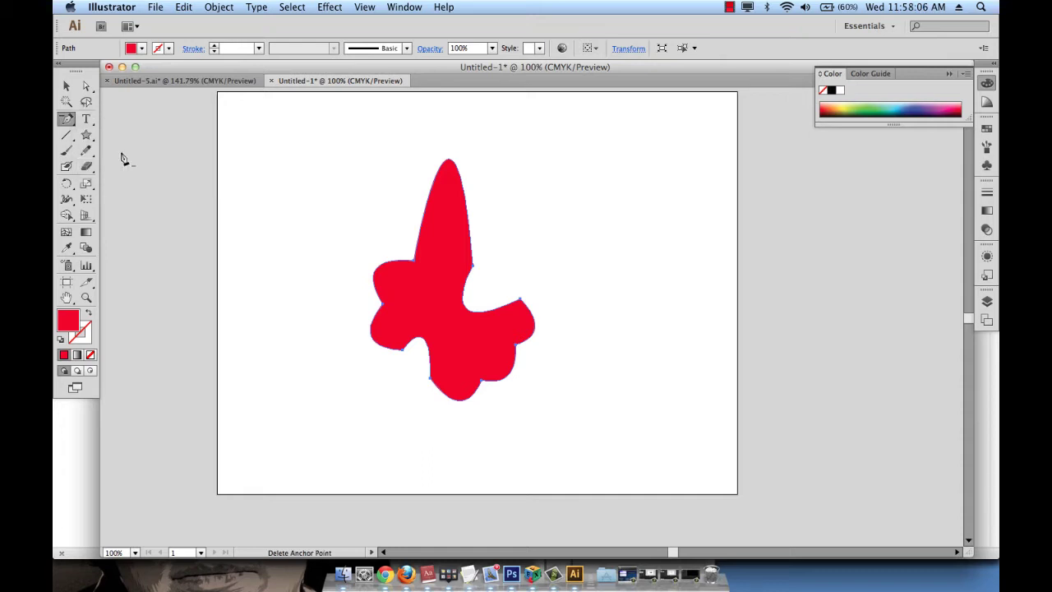
click(415, 265)
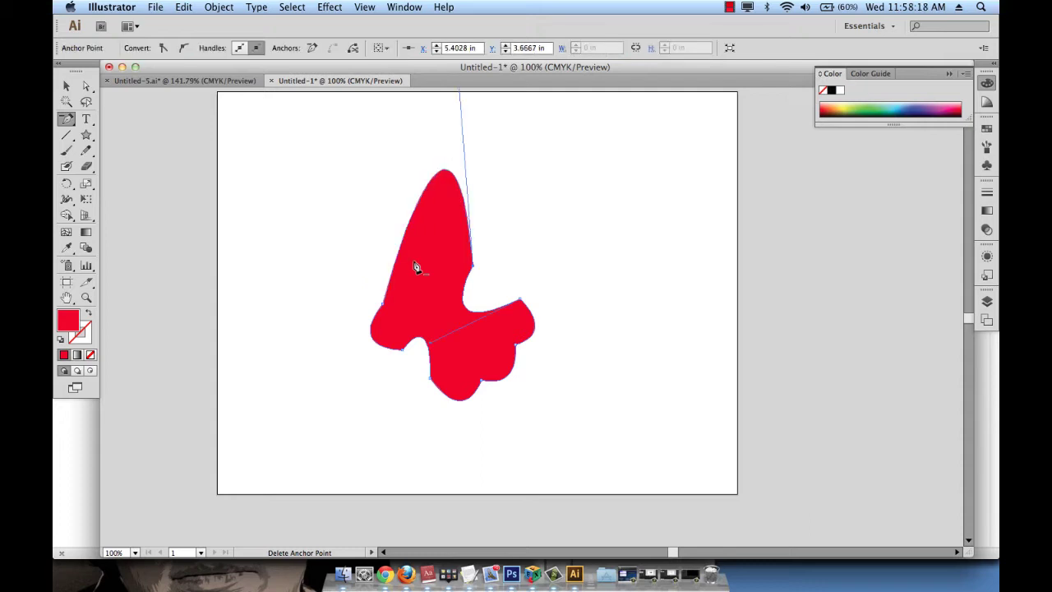
click(474, 271)
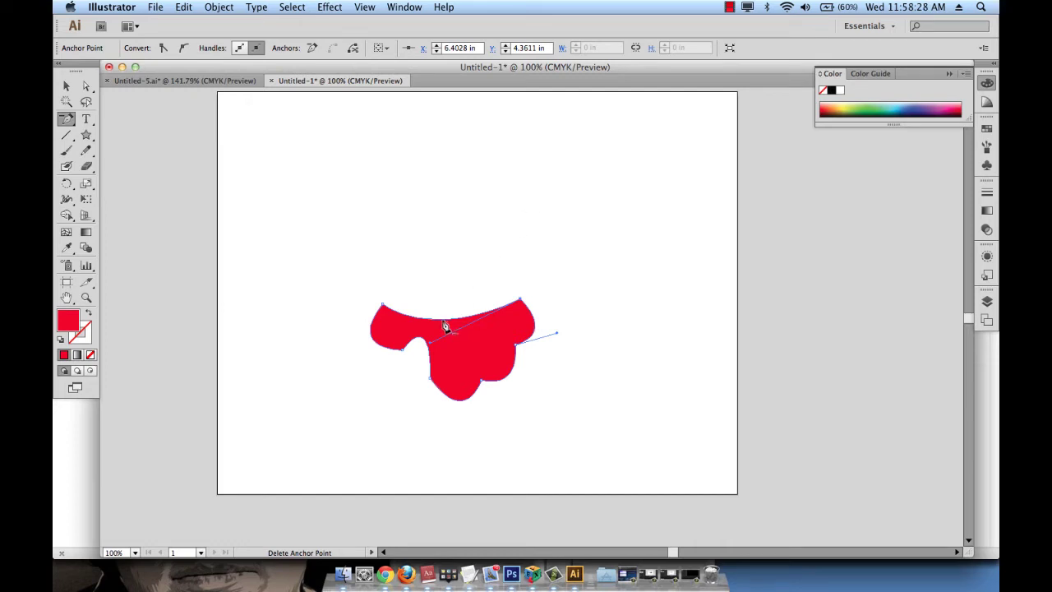
click(70, 120)
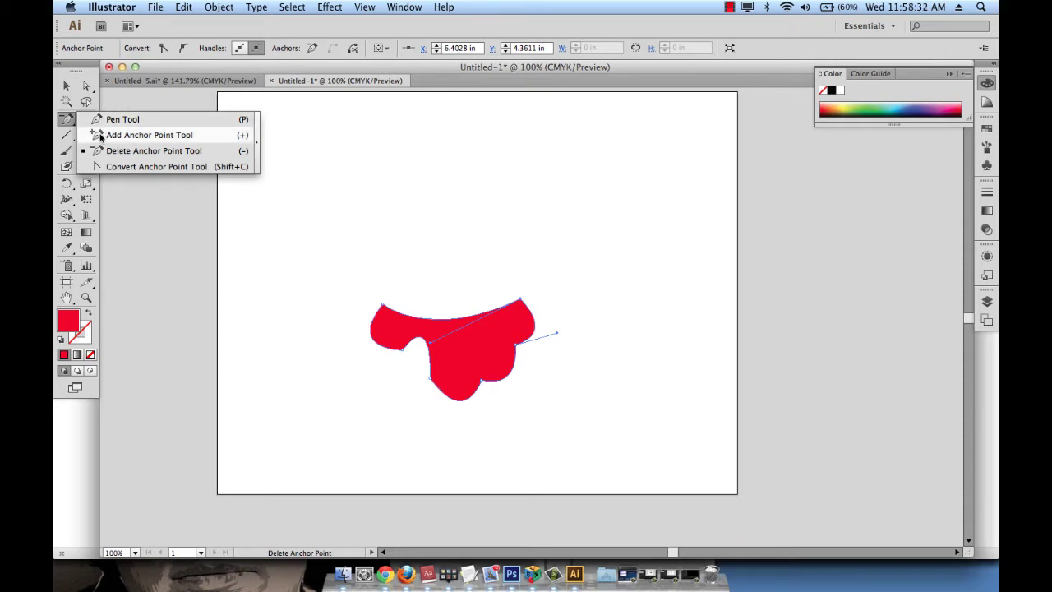
Add an anchor in the middle of the shape's curved top edge, then deselect it.
click(99, 137)
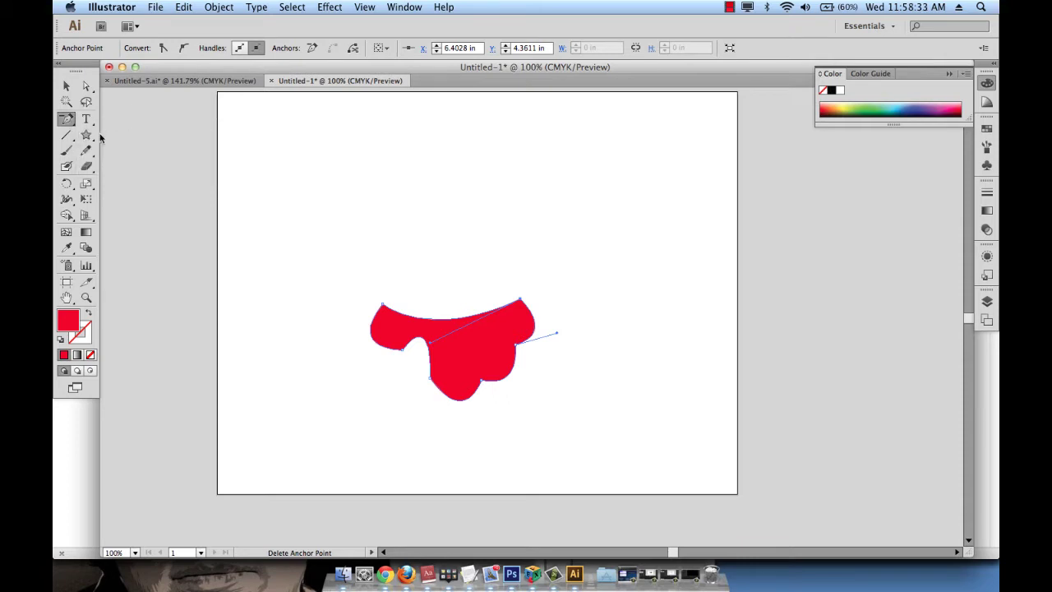
click(428, 320)
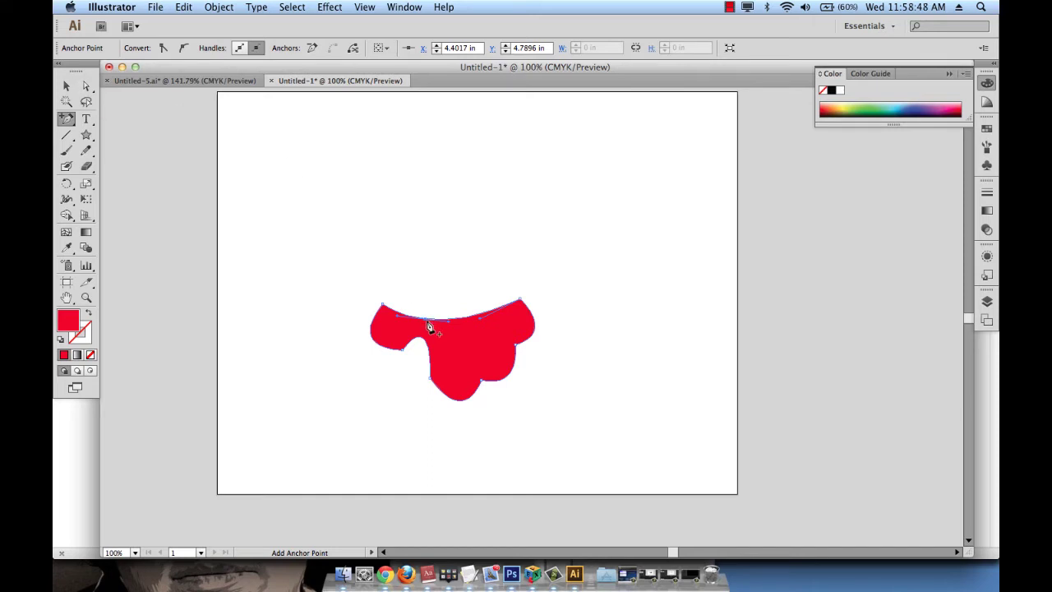
click(89, 86)
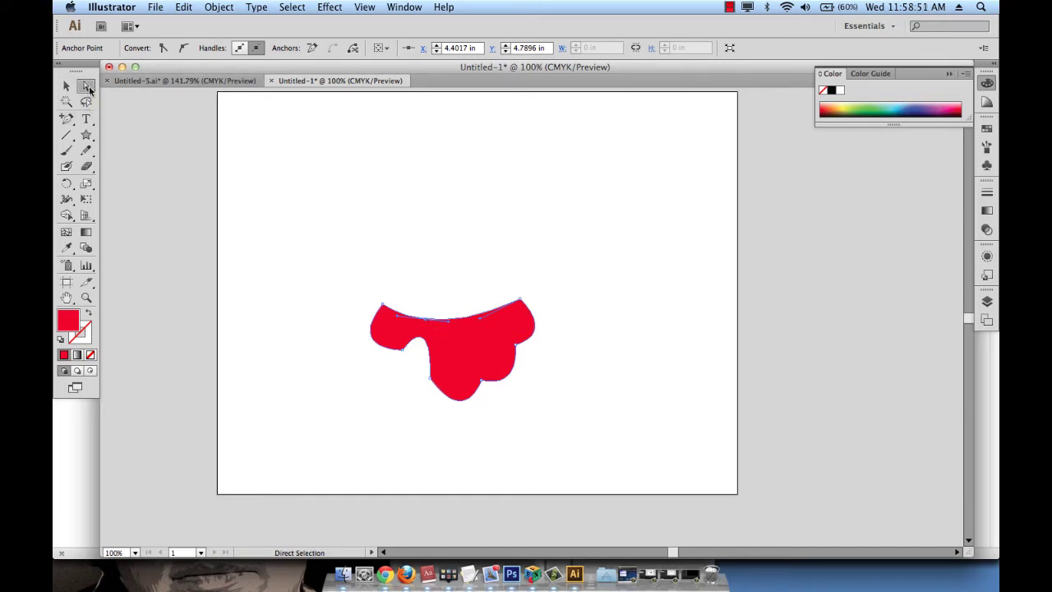
click(428, 300)
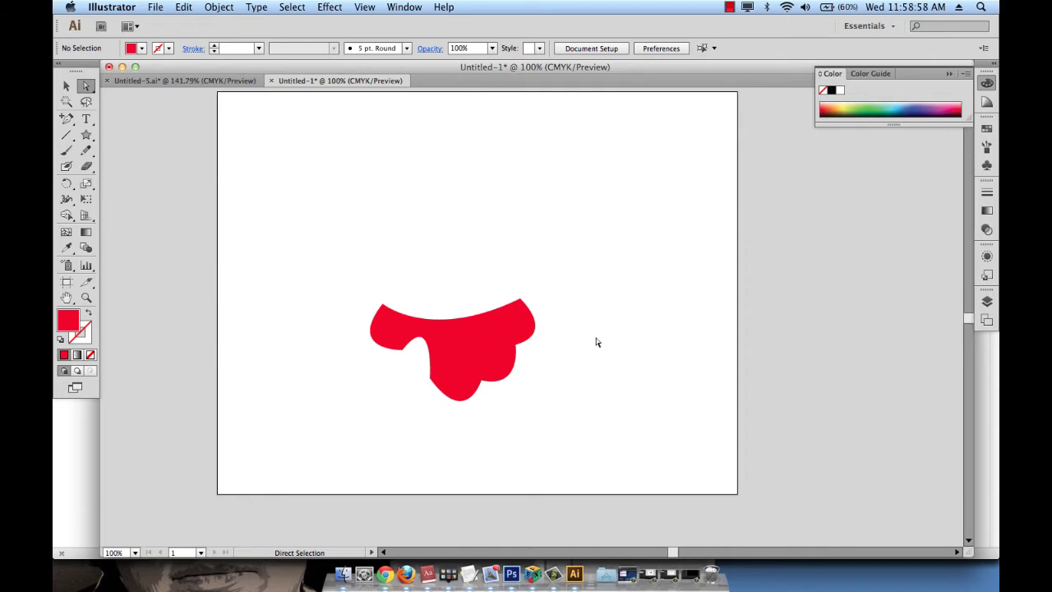
Round out the top-right curve, then select all and delete the red practice shape.
drag(415, 297, 281, 234)
drag(458, 222, 555, 227)
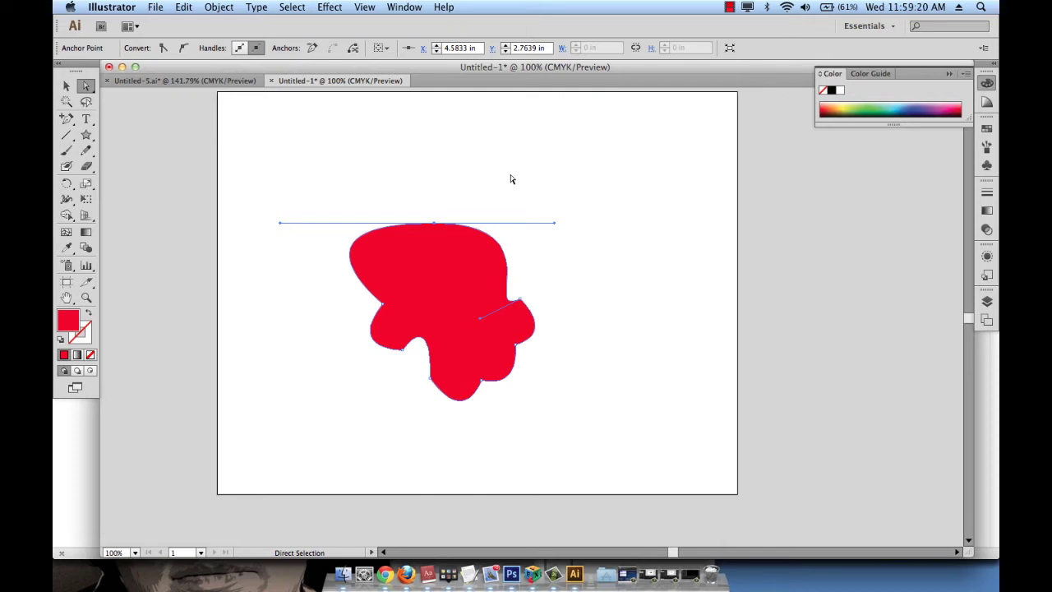
key(super+a)
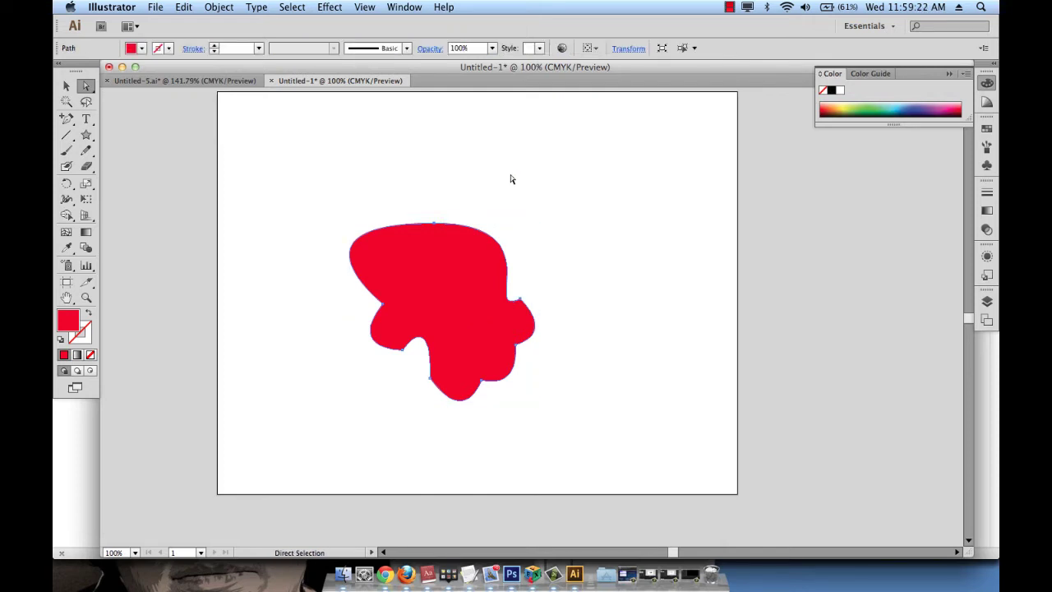
key(Delete)
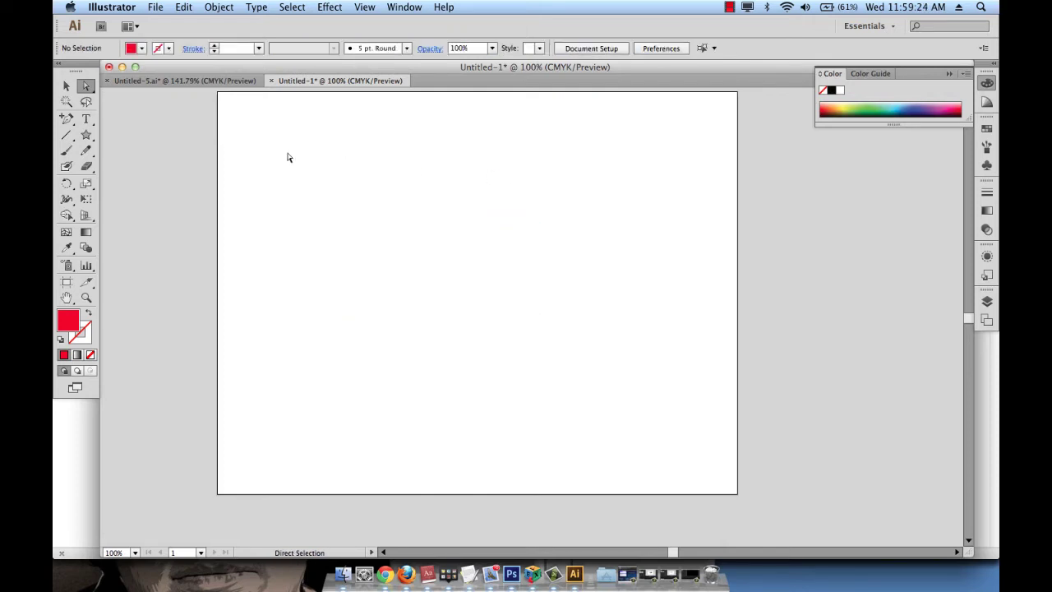
click(67, 86)
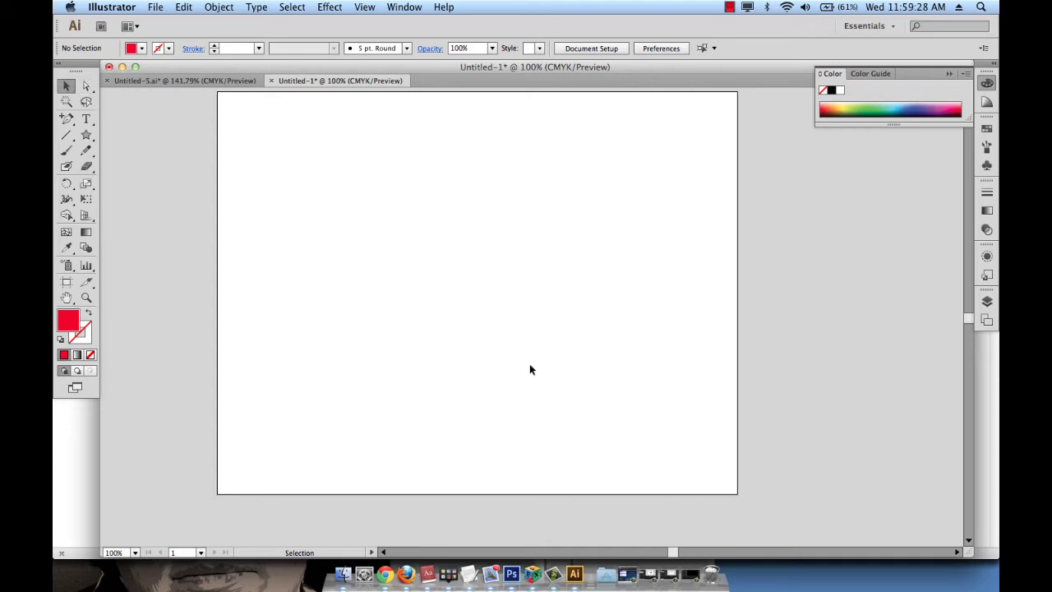
Switch to the matryoshka doll document and show the photo at 100% zoom.
click(192, 80)
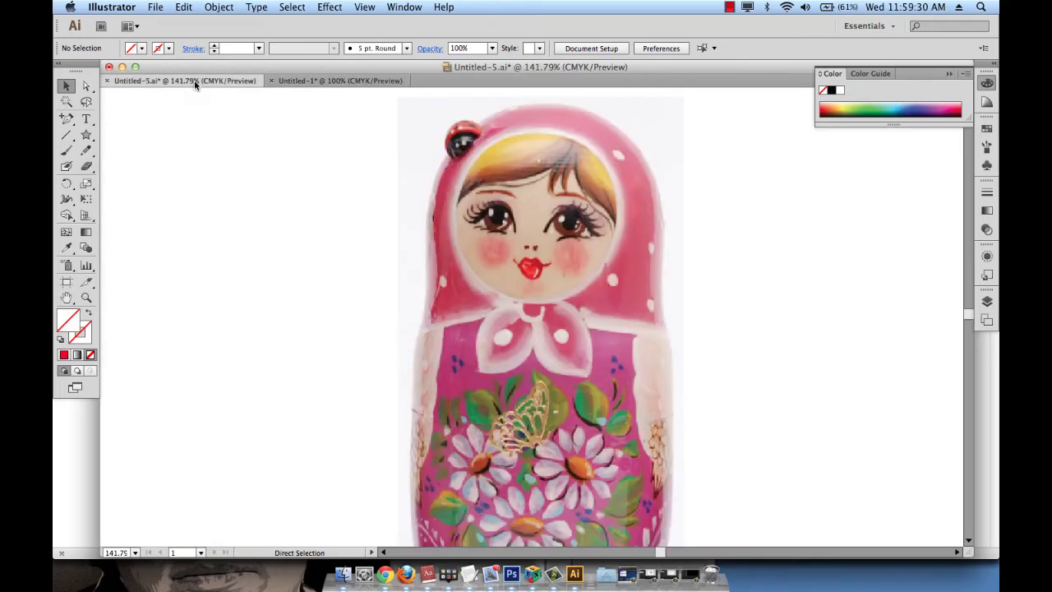
key(super+1)
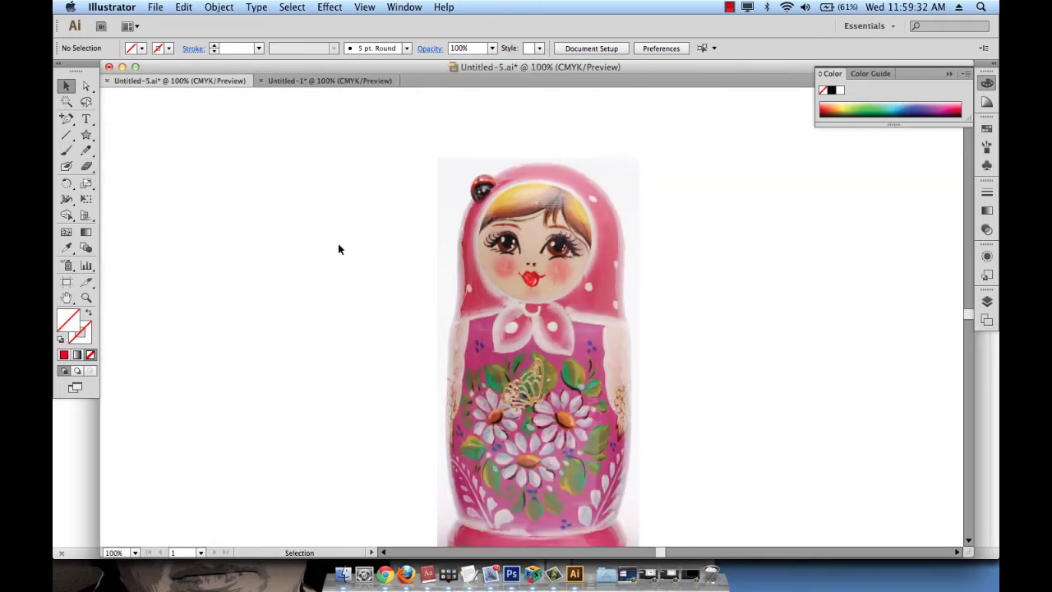
scroll(337, 249, down, 2)
scroll(338, 249, right, 5)
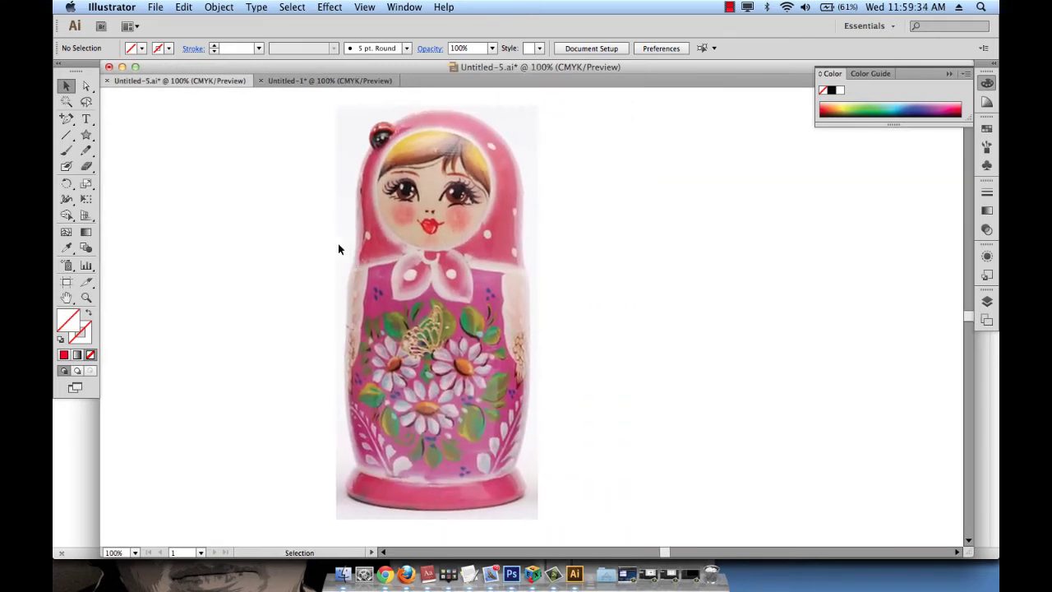
click(322, 245)
click(232, 256)
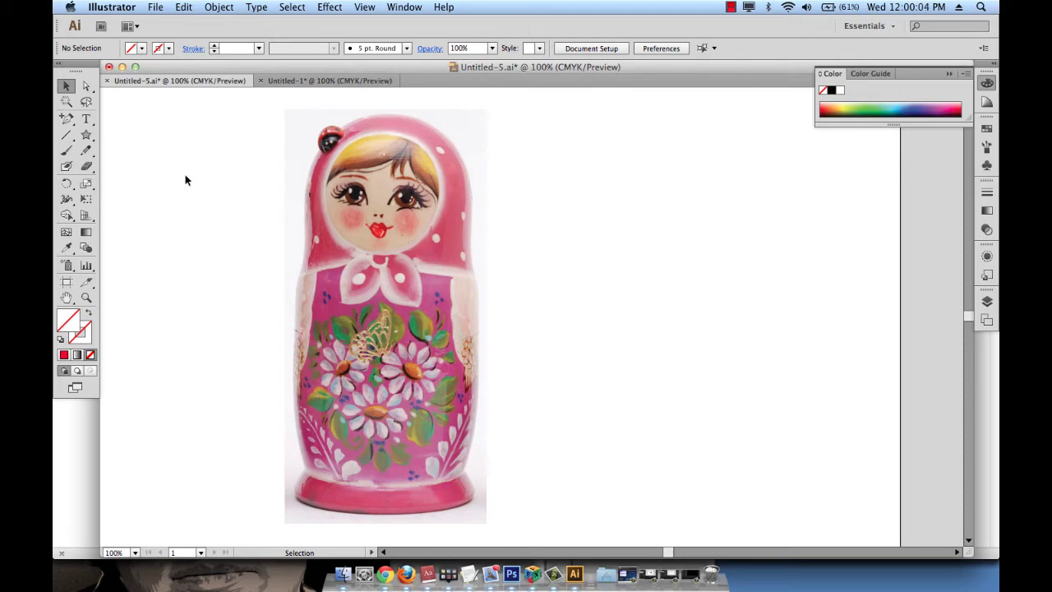
Reposition the view of the doll photo, leave it deselected, and bring up the pen-tool choices.
click(410, 215)
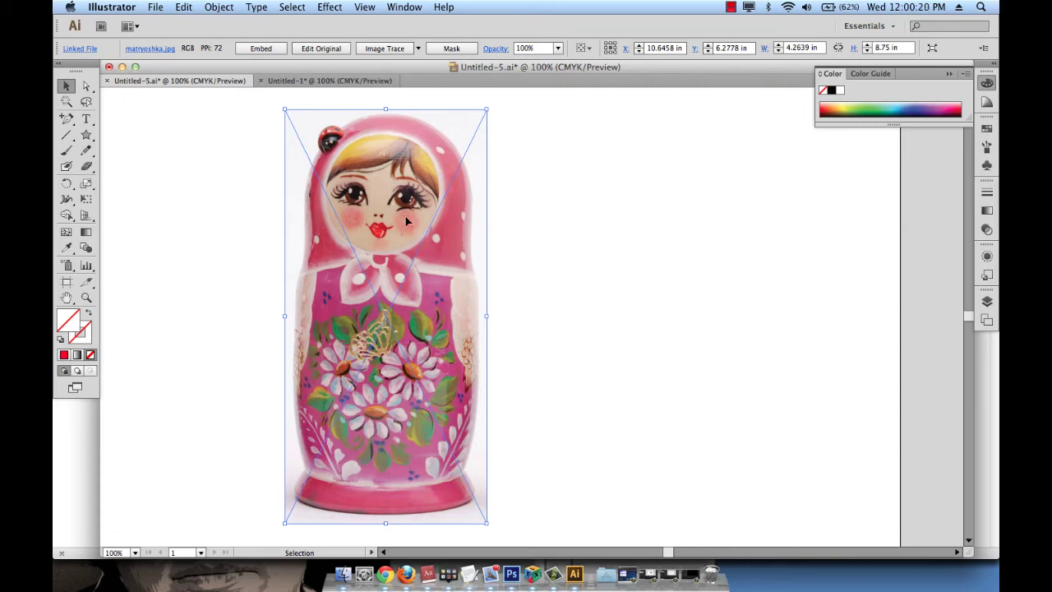
scroll(406, 216, left, 4)
scroll(406, 217, down, 1)
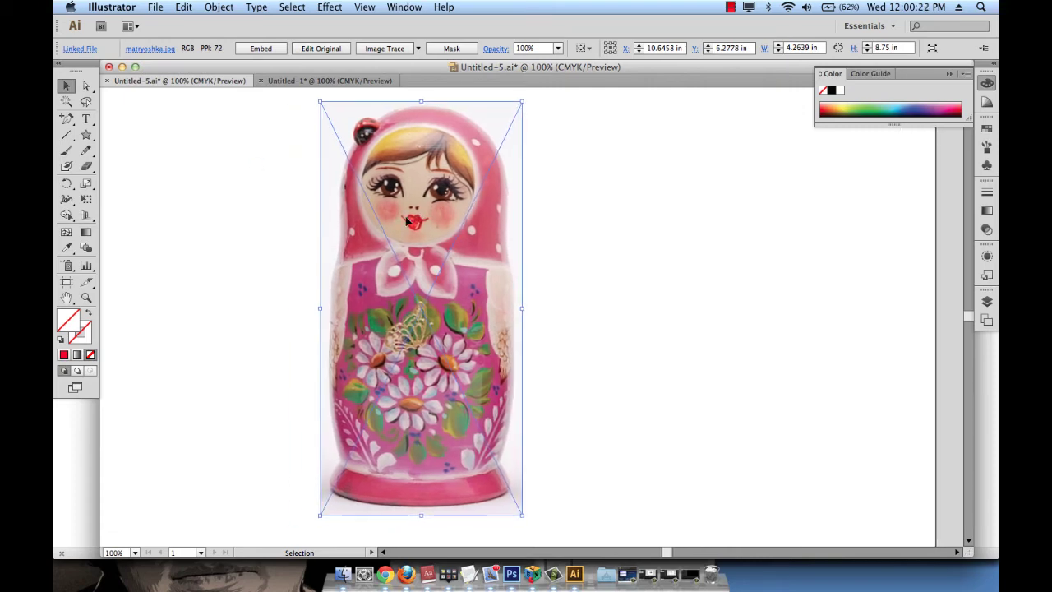
click(299, 189)
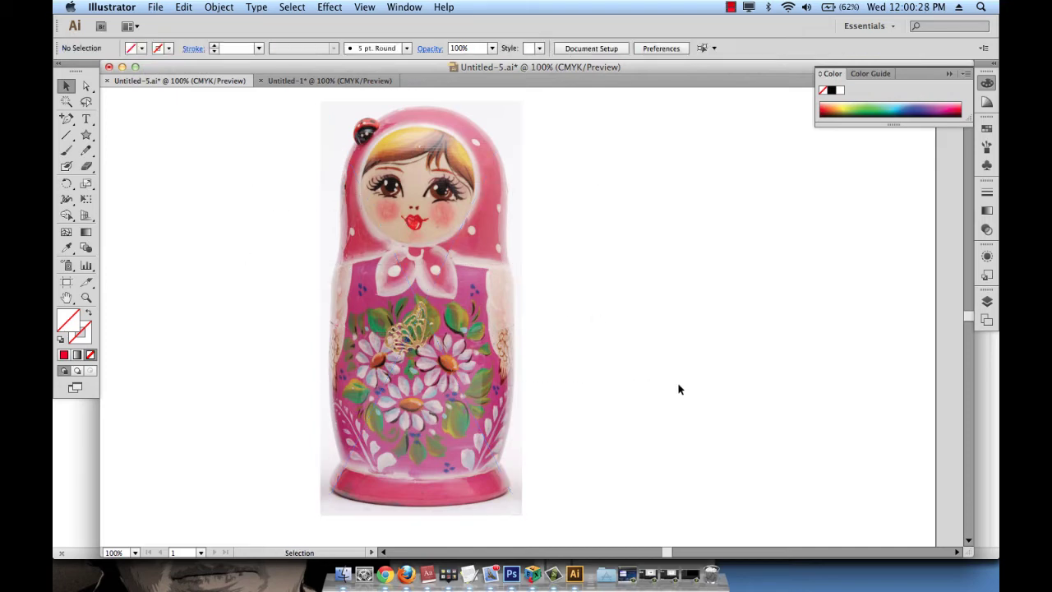
click(66, 120)
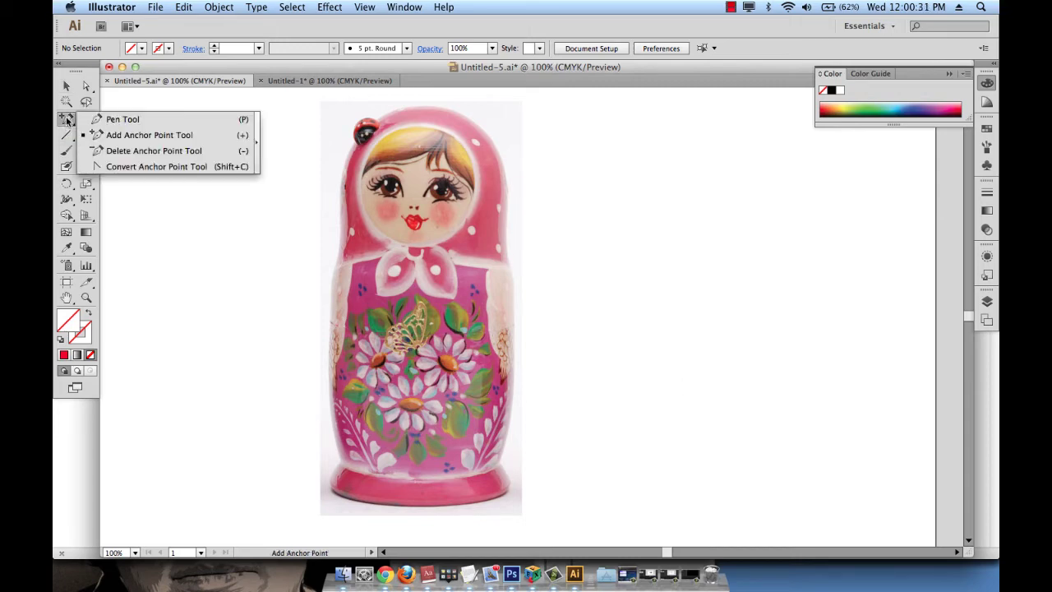
Zoom in on the base's lower left and place Pen anchors up its edge to the body.
click(115, 119)
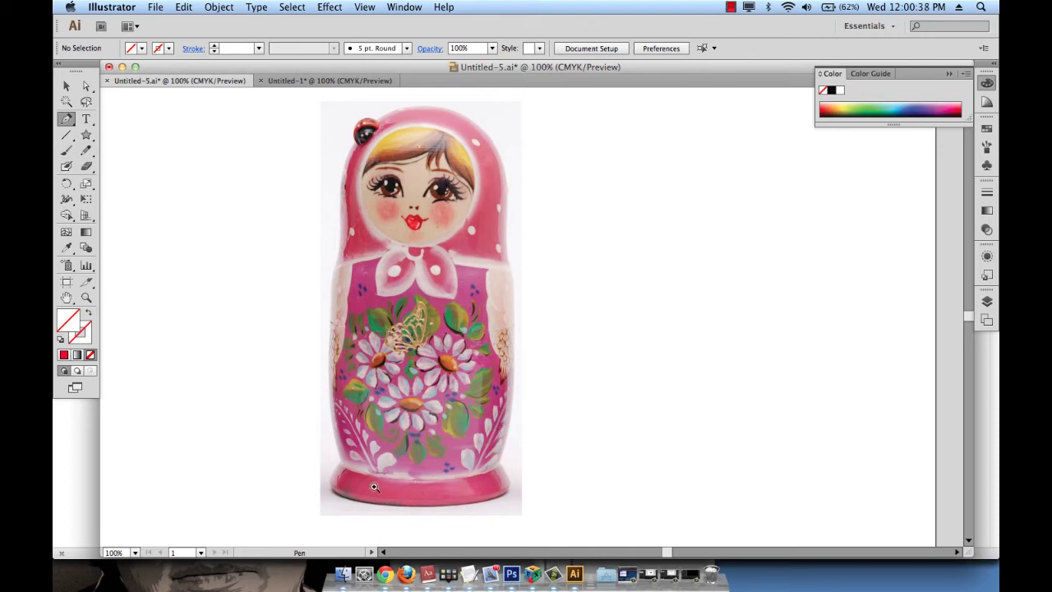
key(super+space)
drag(297, 435, 392, 536)
scroll(515, 426, right, 5)
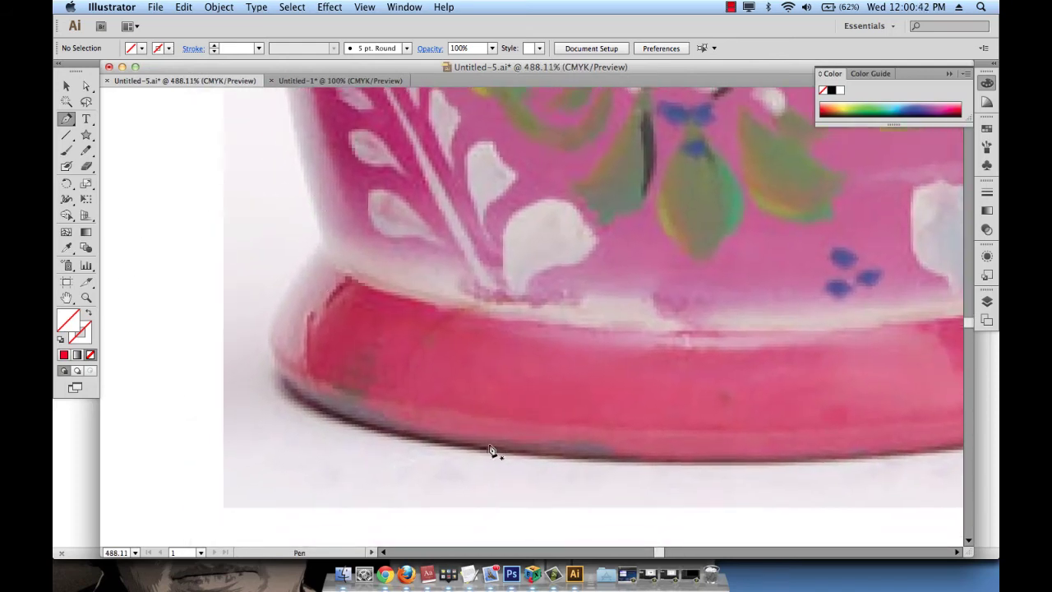
click(284, 383)
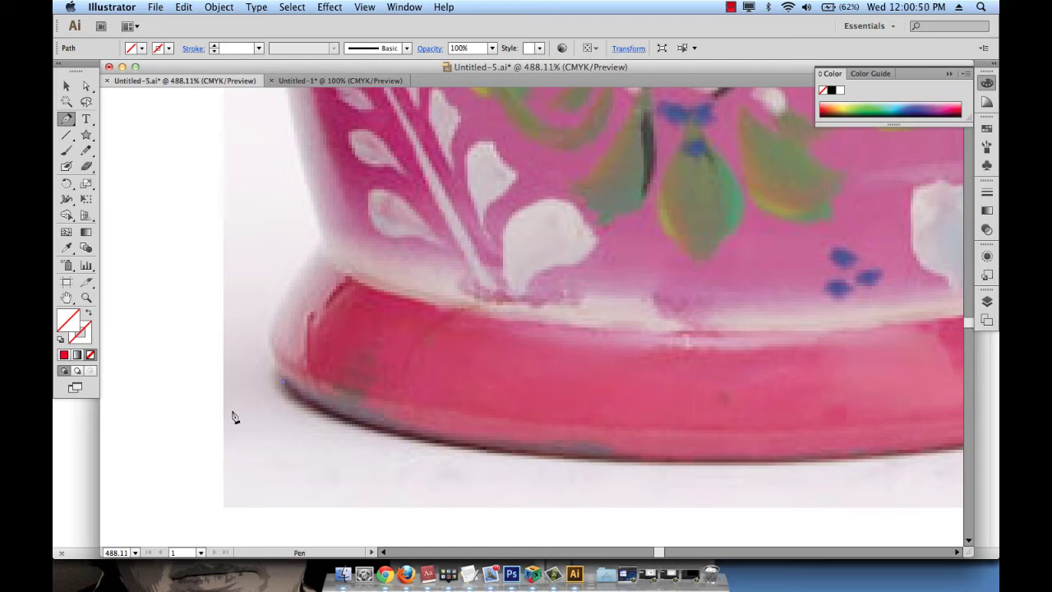
click(269, 321)
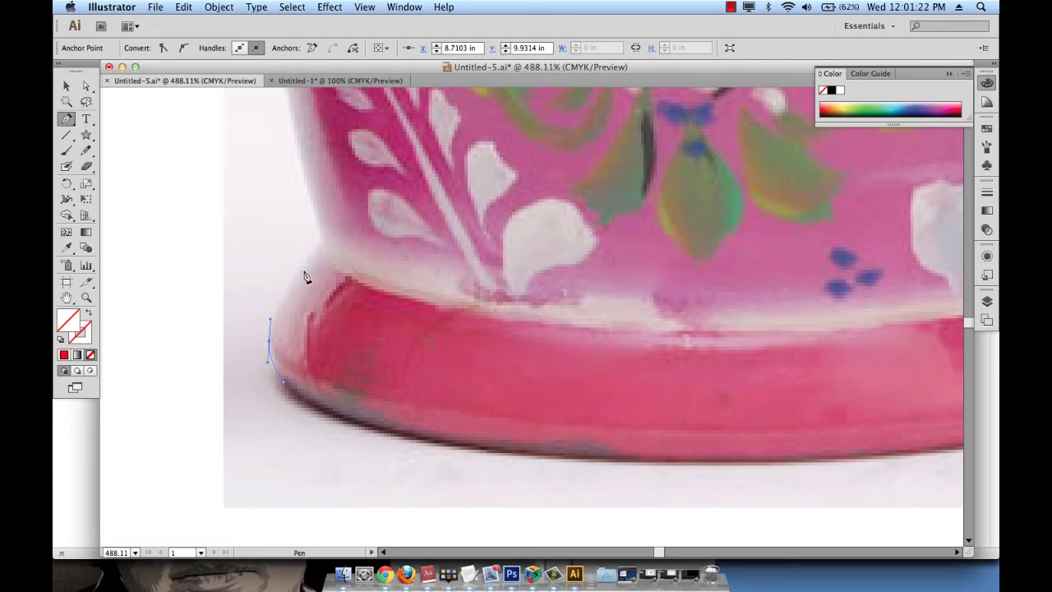
click(322, 244)
scroll(428, 257, right, 4)
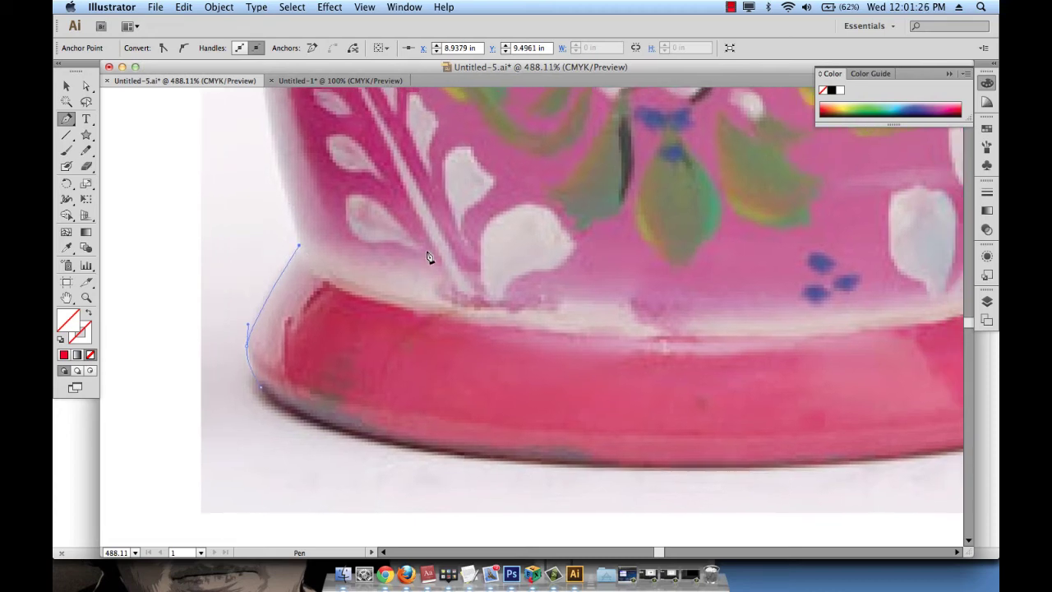
scroll(307, 242, up, 5)
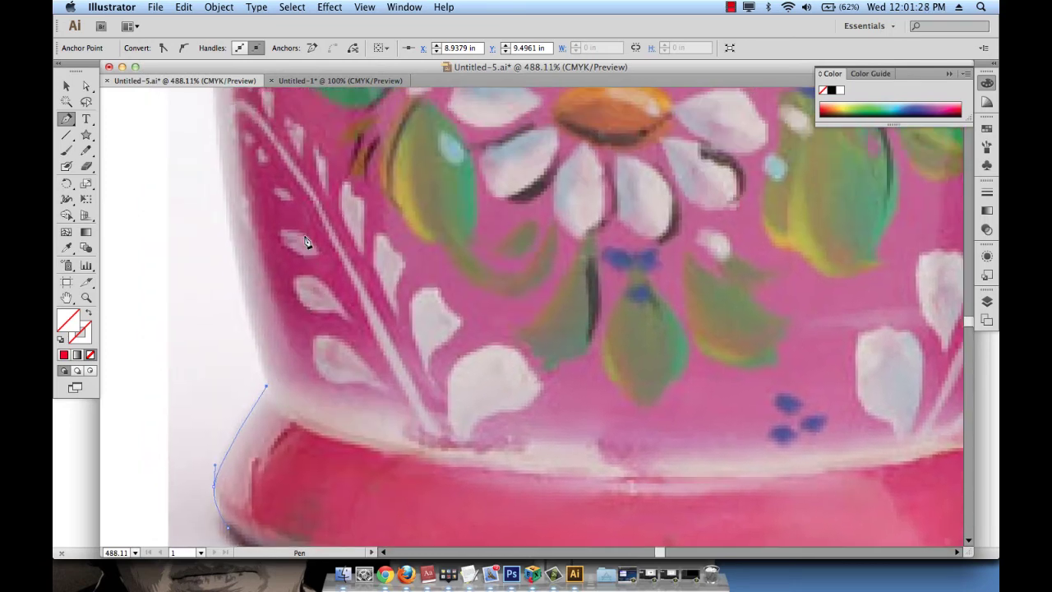
key(super)
key(super+minus)
key(super+minus)
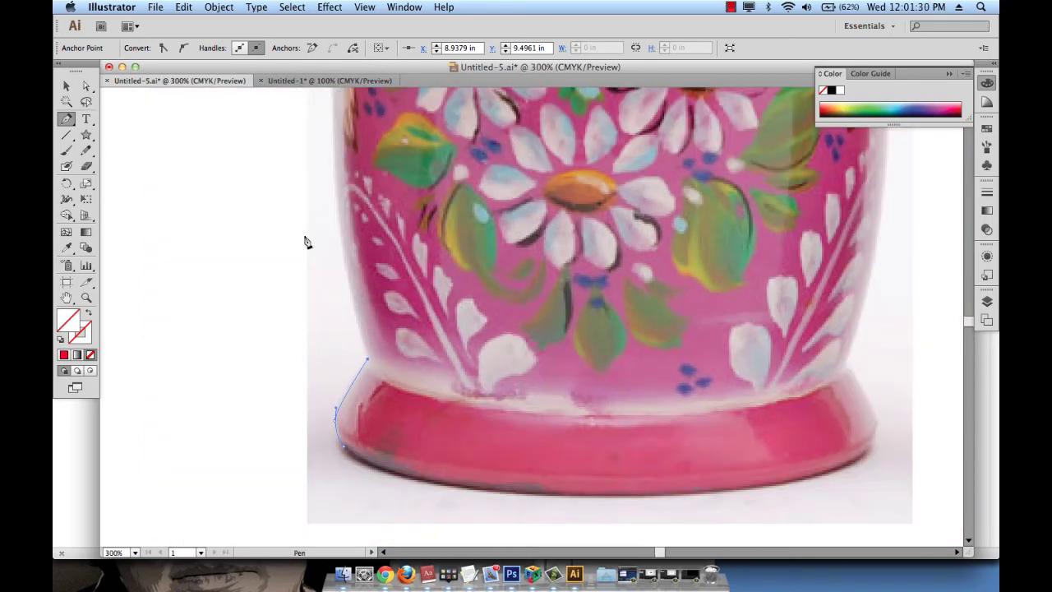
Add curved anchors up the doll's left side to the headscarf edge, zooming out to 200%.
drag(304, 239, 267, 273)
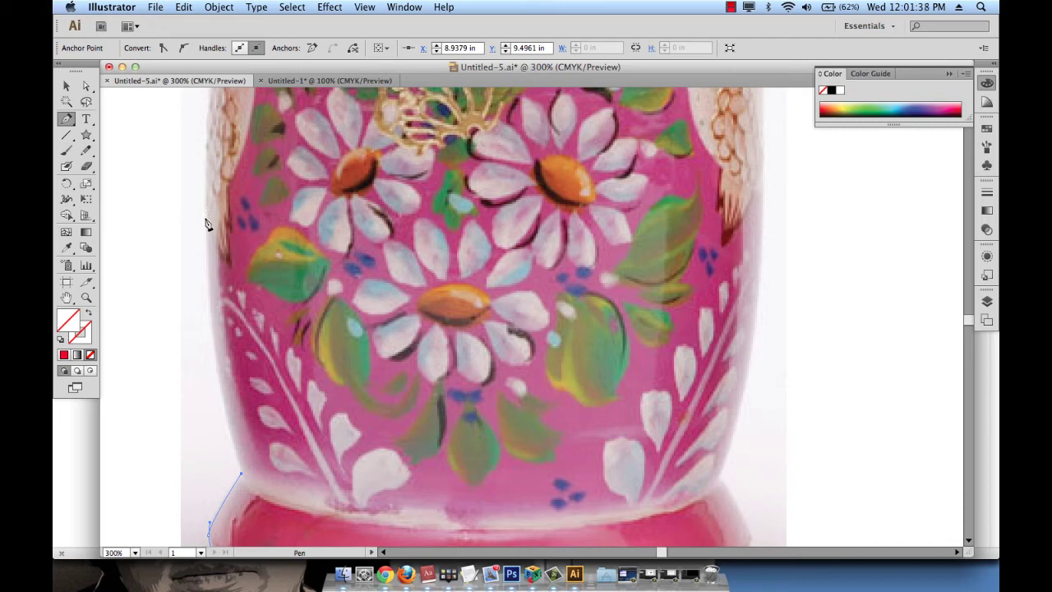
drag(206, 219, 202, 129)
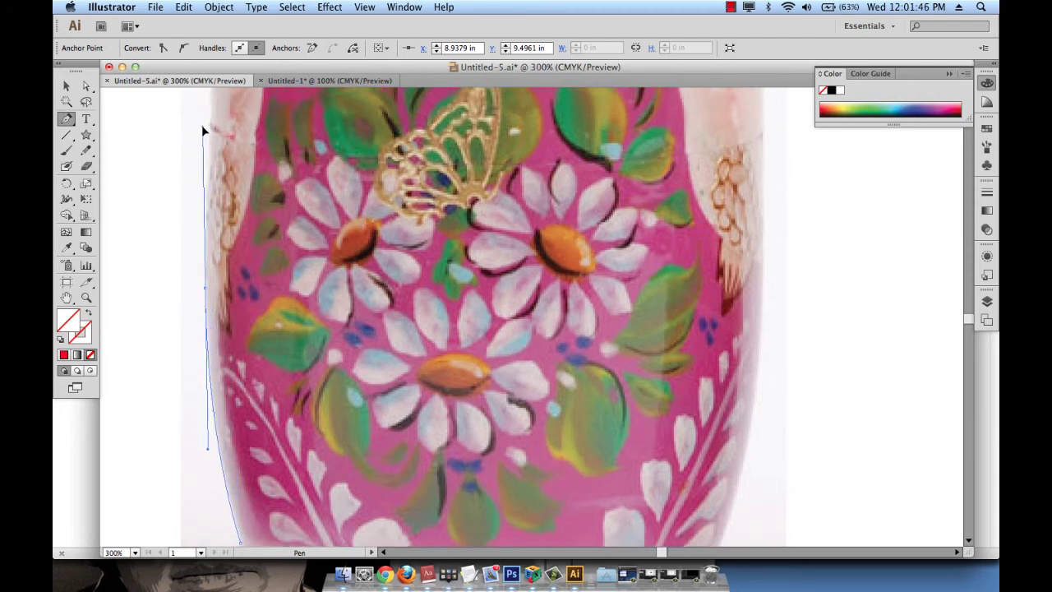
drag(202, 125, 202, 127)
scroll(271, 185, up, 5)
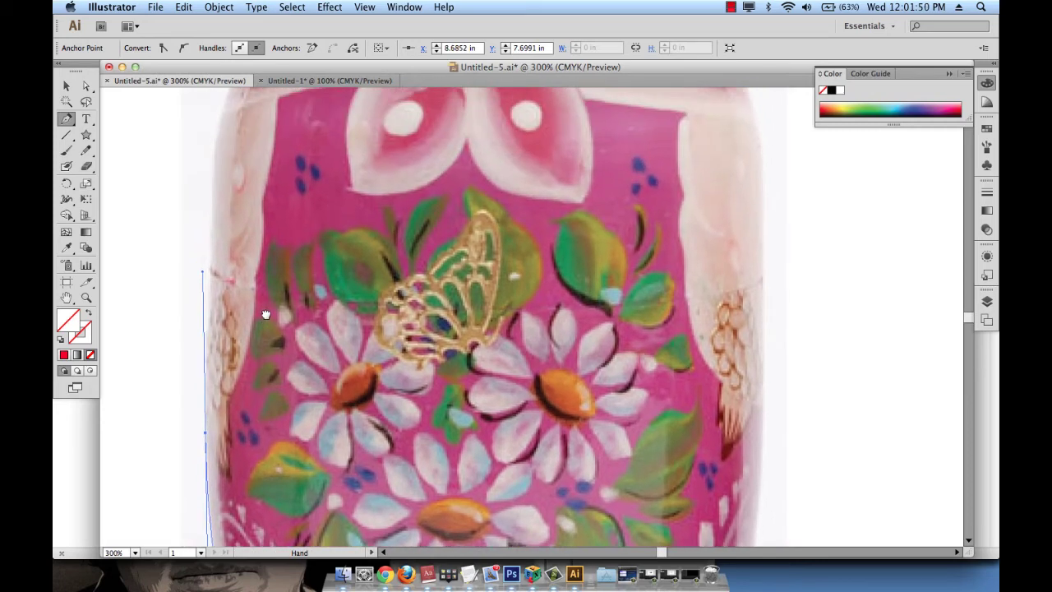
key(super+minus)
scroll(263, 314, up, 5)
scroll(263, 314, right, 3)
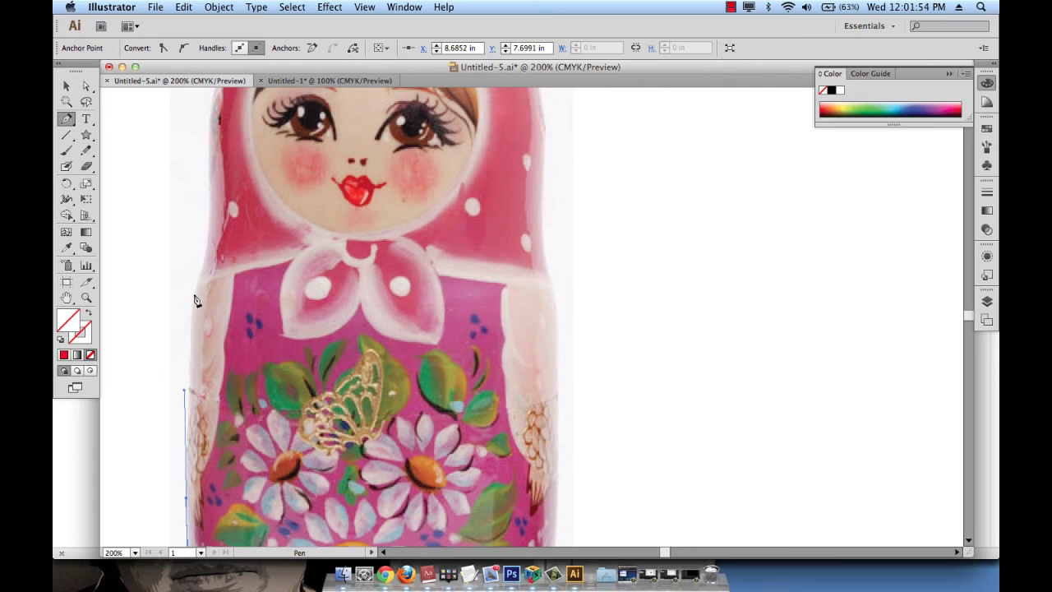
drag(196, 281, 202, 274)
drag(210, 188, 207, 112)
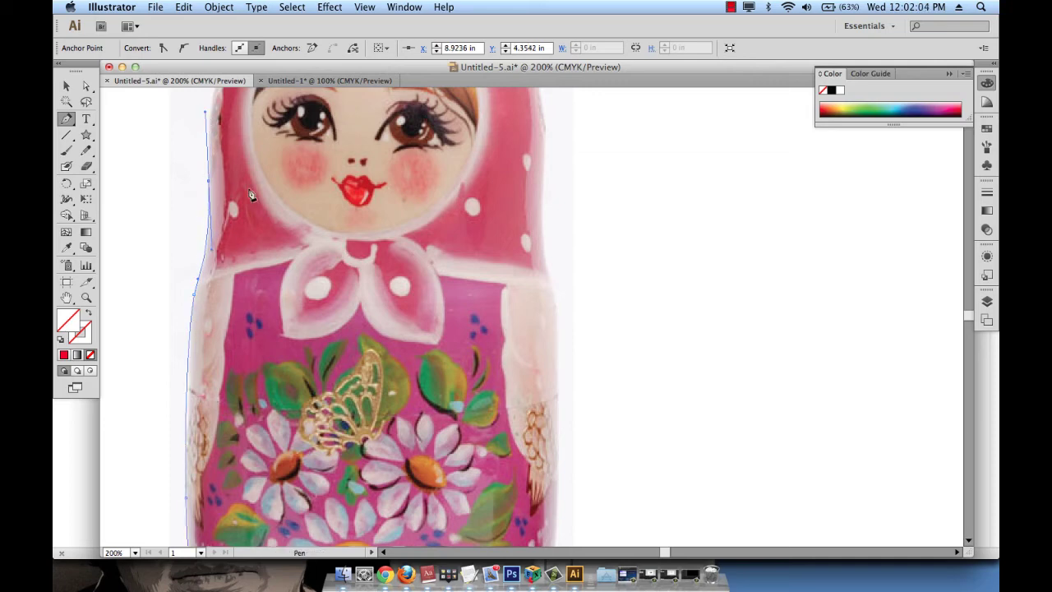
scroll(251, 195, up, 10)
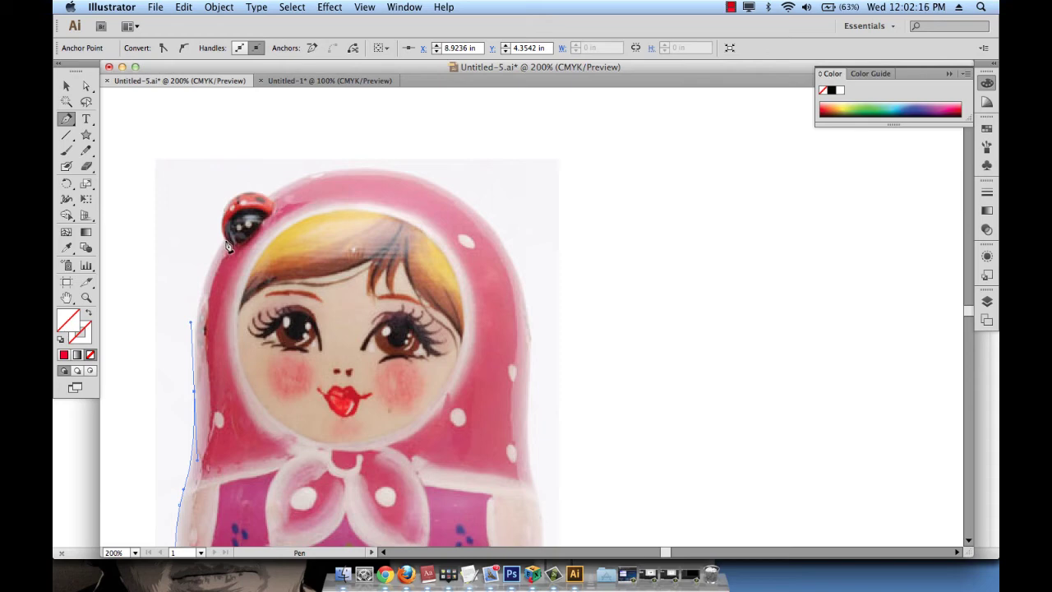
Curve the outline up the headscarf's left side to the ladybug, redoing the last point as a corner.
click(227, 244)
drag(227, 243, 257, 208)
drag(234, 199, 254, 184)
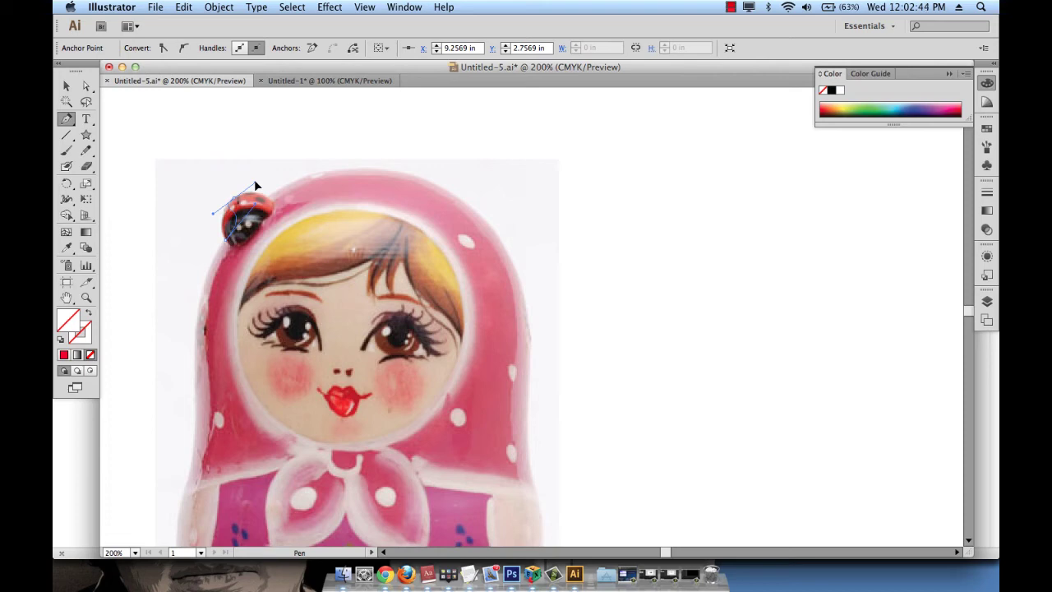
drag(254, 183, 255, 184)
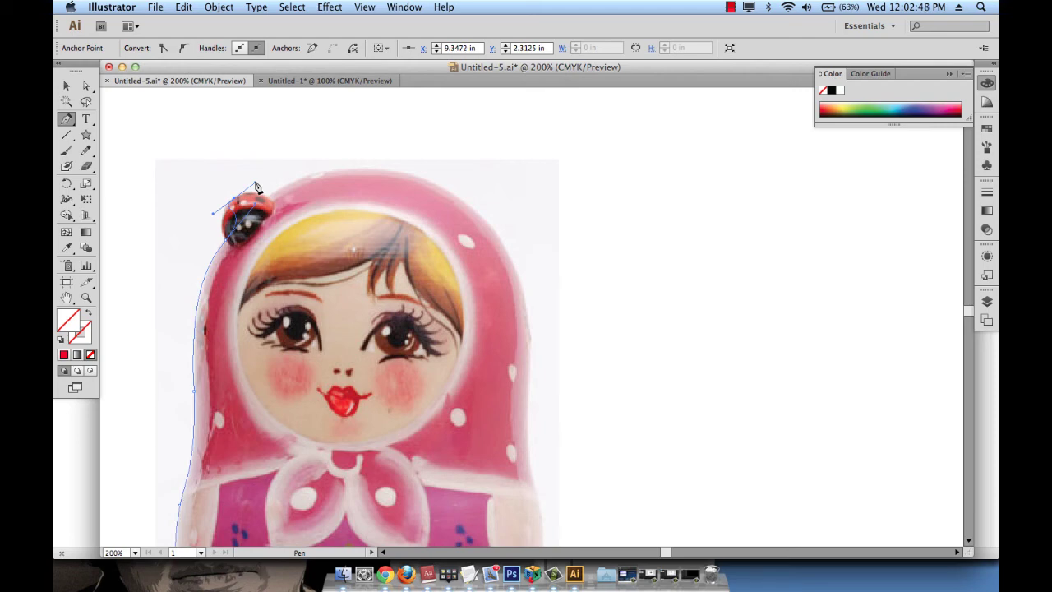
key(super+z)
mouse_move(229, 244)
mouse_down()
mouse_move(264, 208)
mouse_move(264, 231)
mouse_move(237, 246)
mouse_up()
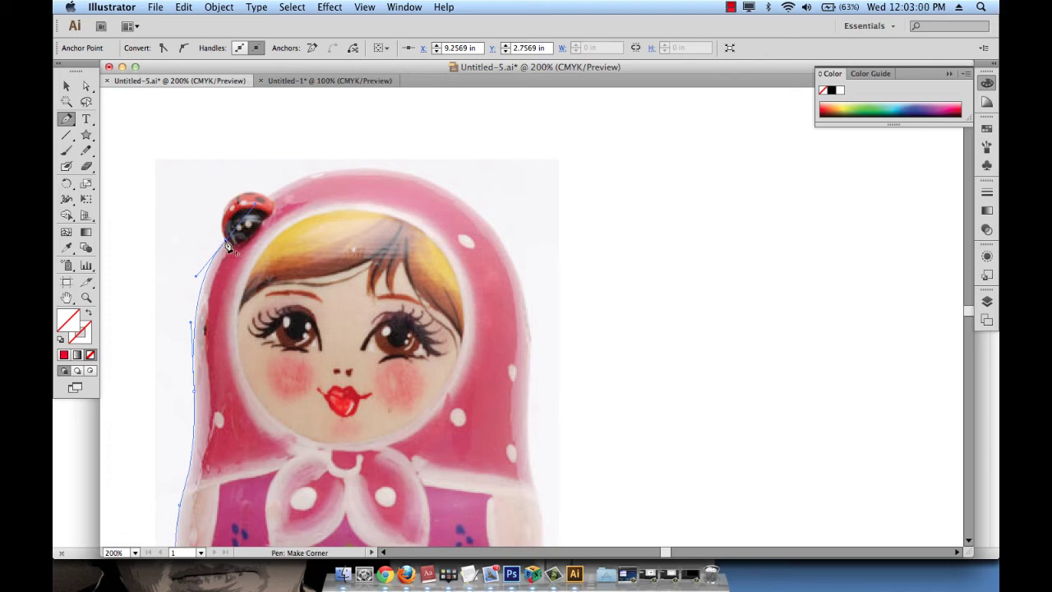
click(228, 244)
drag(232, 204, 248, 185)
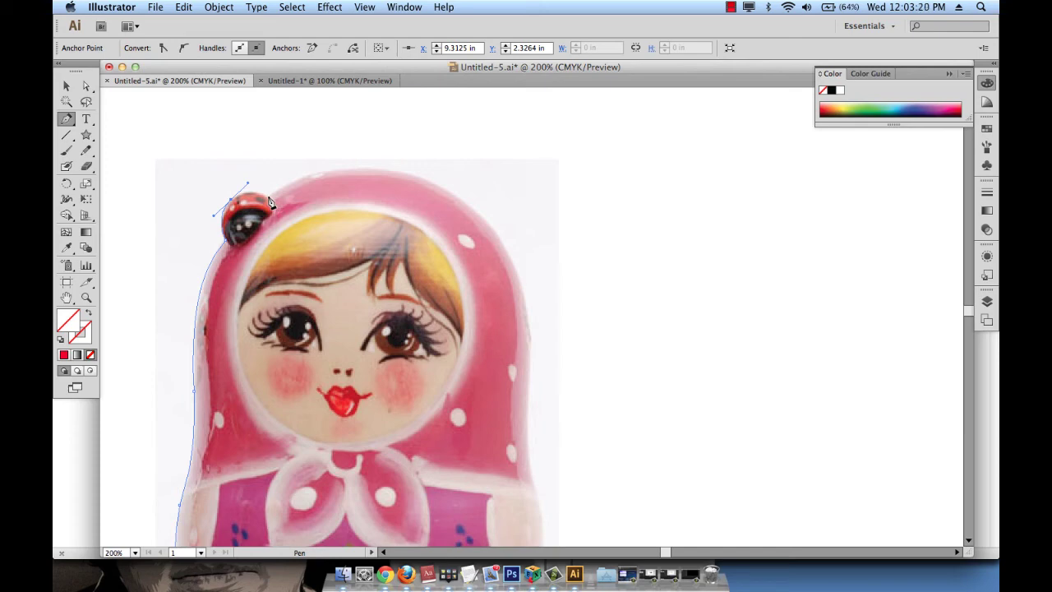
drag(270, 202, 269, 200)
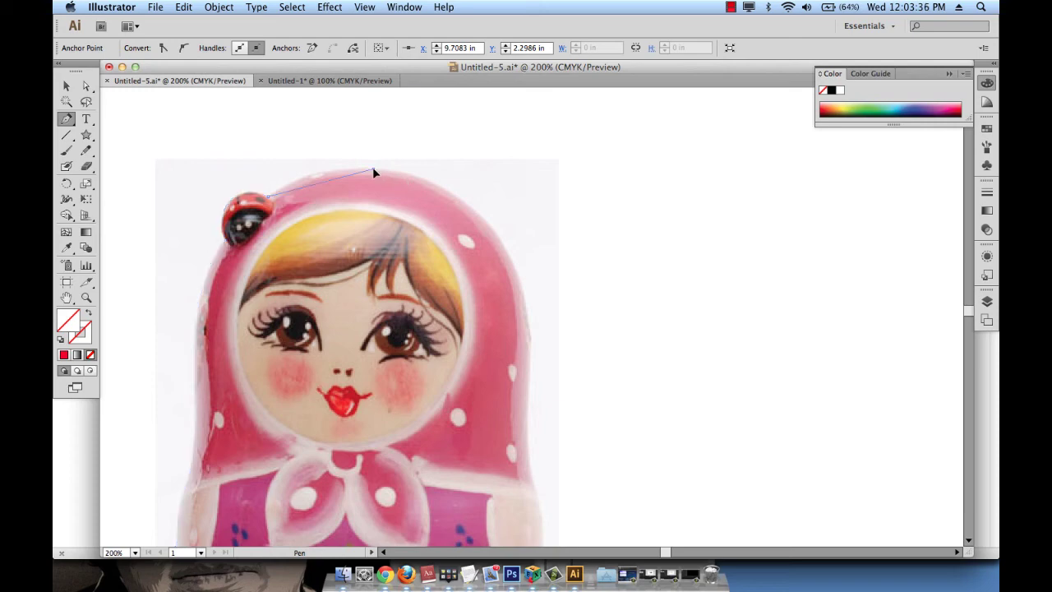
Add smooth anchors over the head and down the right side, ending with corner points at the base.
drag(373, 170, 441, 175)
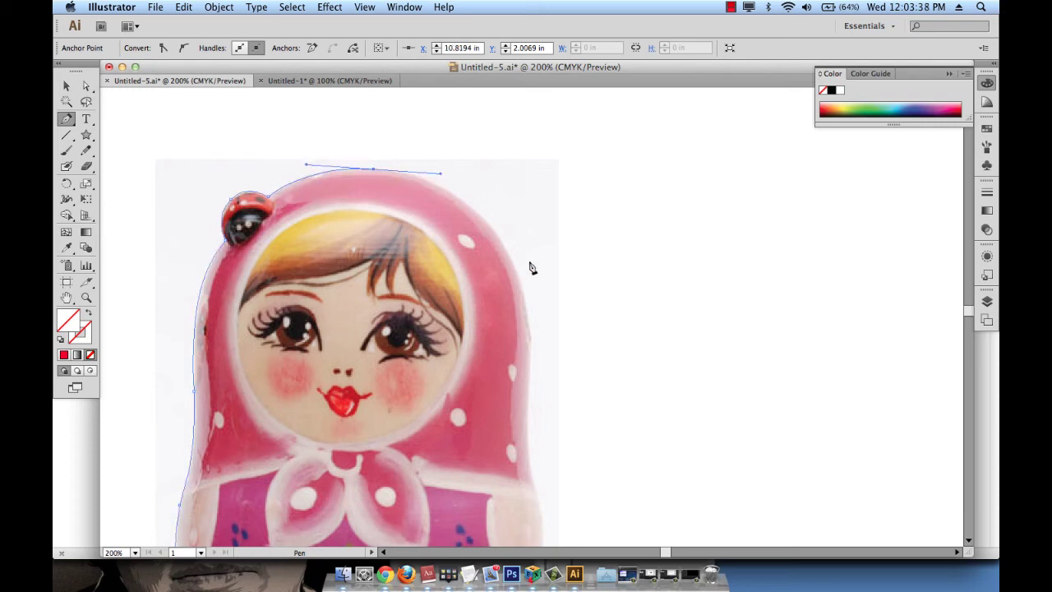
drag(523, 289, 538, 364)
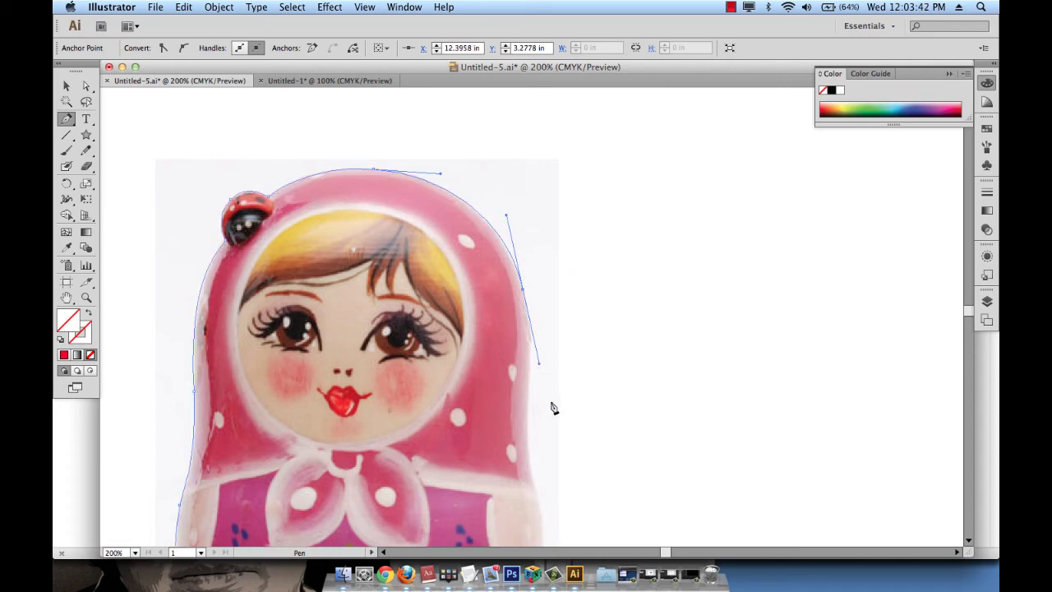
scroll(540, 356, down, 5)
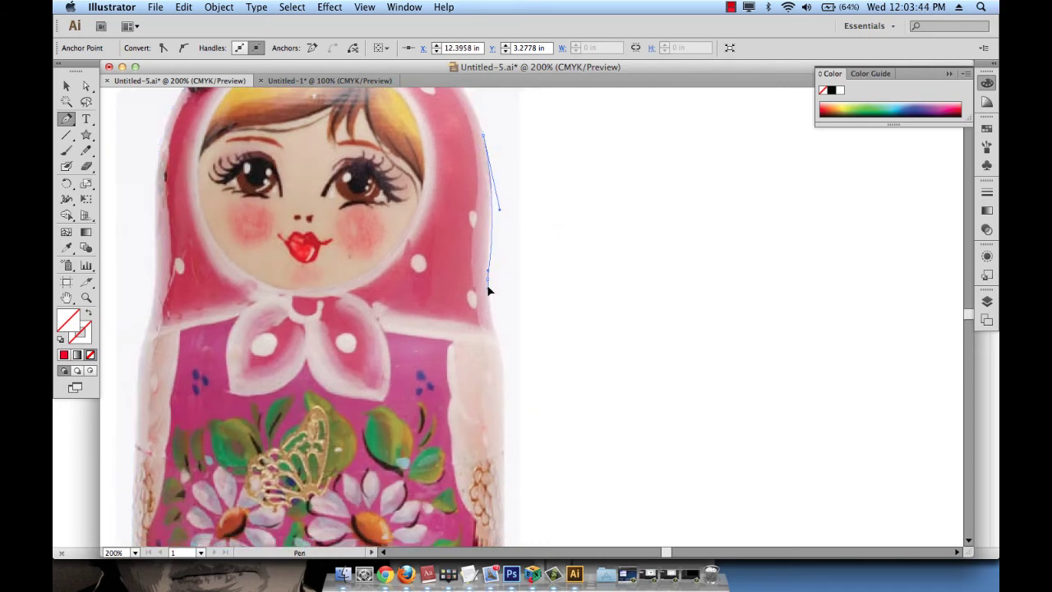
click(493, 317)
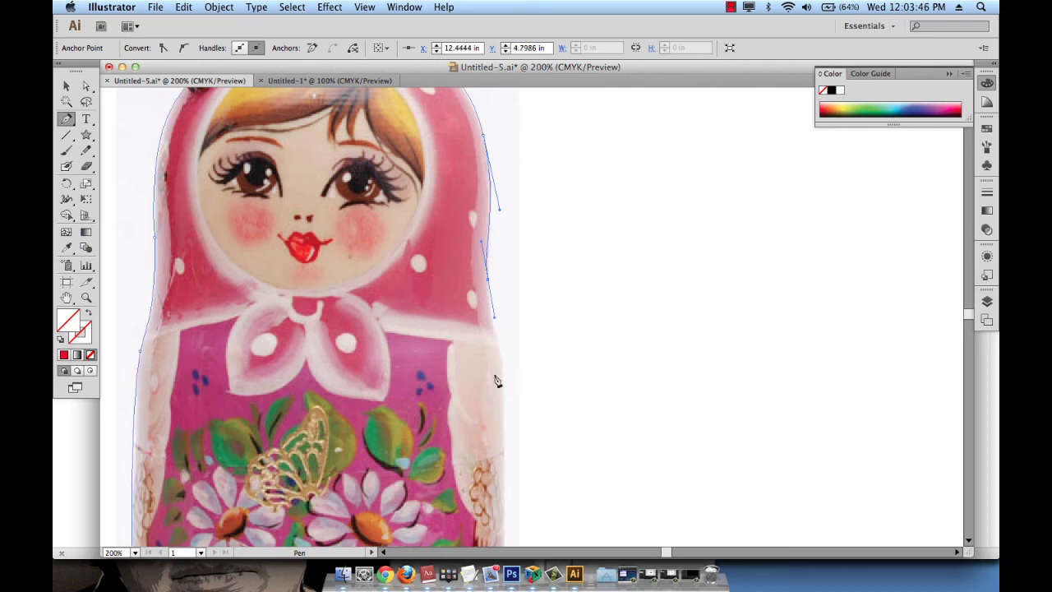
drag(504, 436, 465, 199)
key(space)
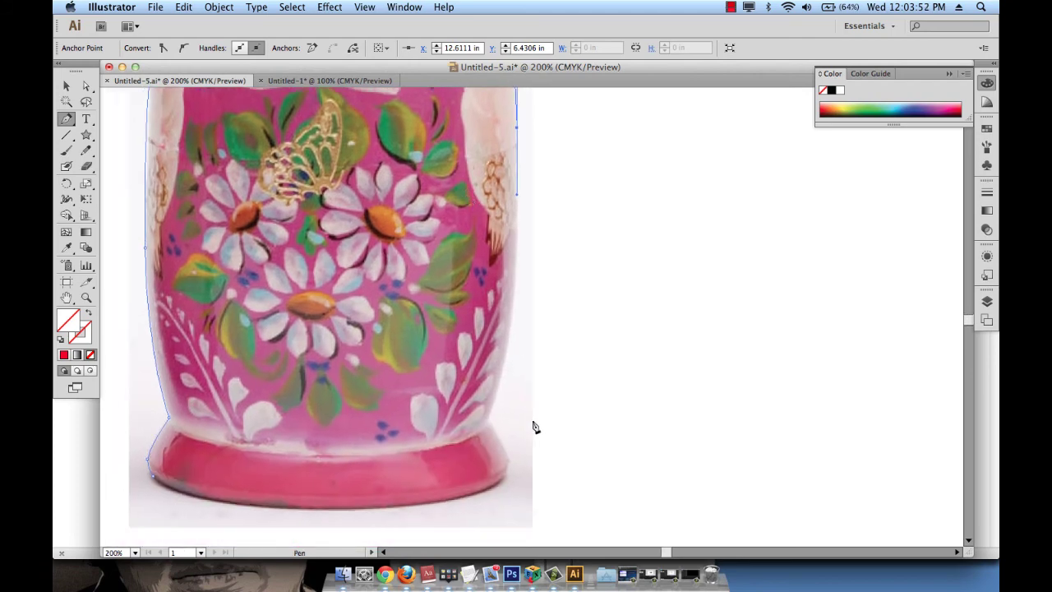
drag(507, 349, 493, 411)
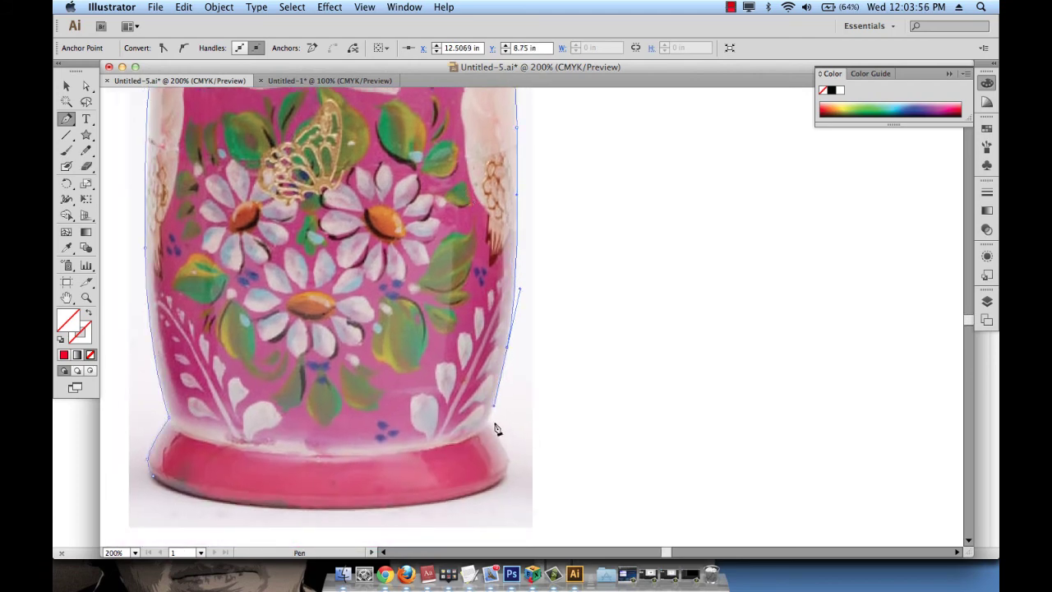
click(491, 425)
click(508, 461)
key(super)
Trace around the base's right side and underside, closing the path on its starting anchor.
key(super+z)
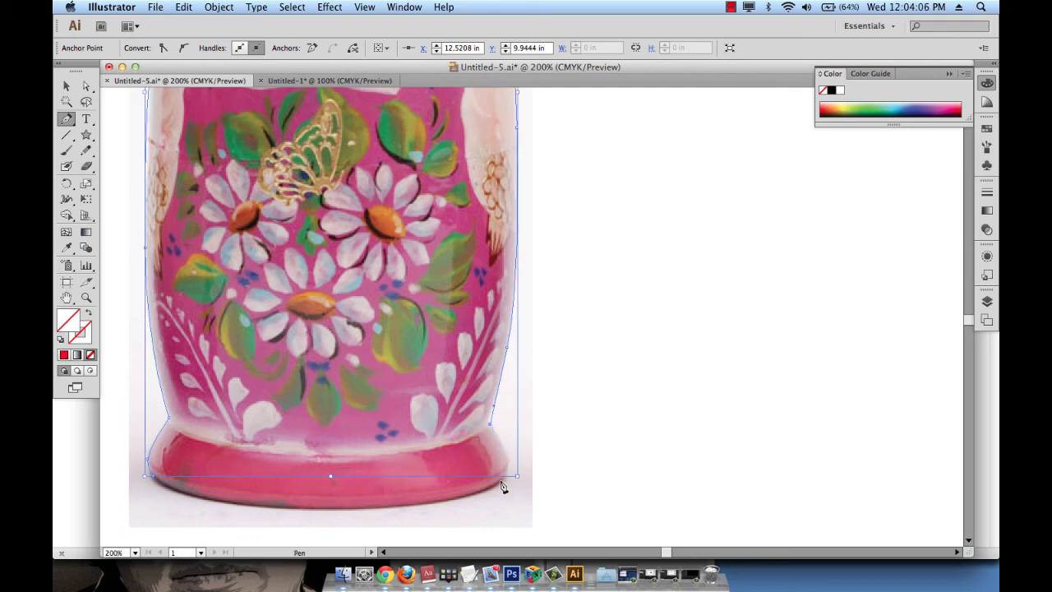
click(508, 465)
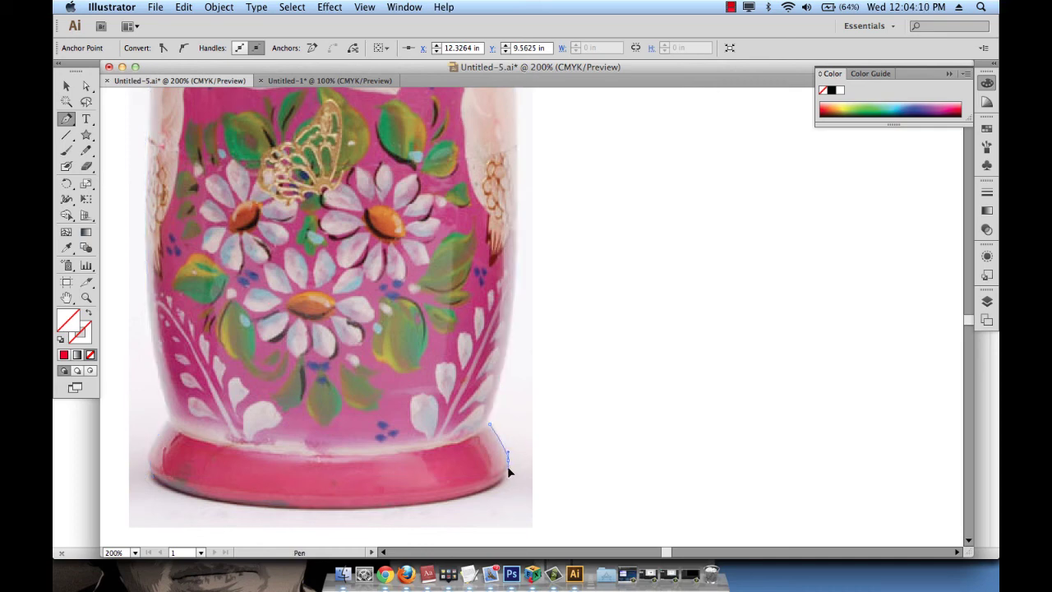
mouse_move(507, 465)
mouse_down()
mouse_move(497, 526)
mouse_move(508, 465)
mouse_up()
drag(320, 513, 168, 507)
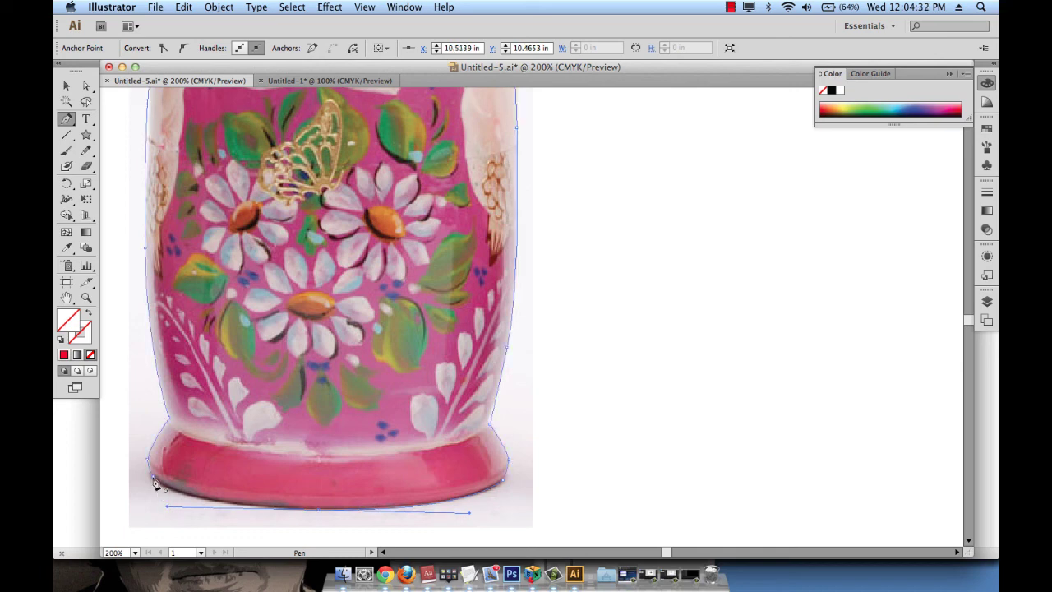
click(154, 483)
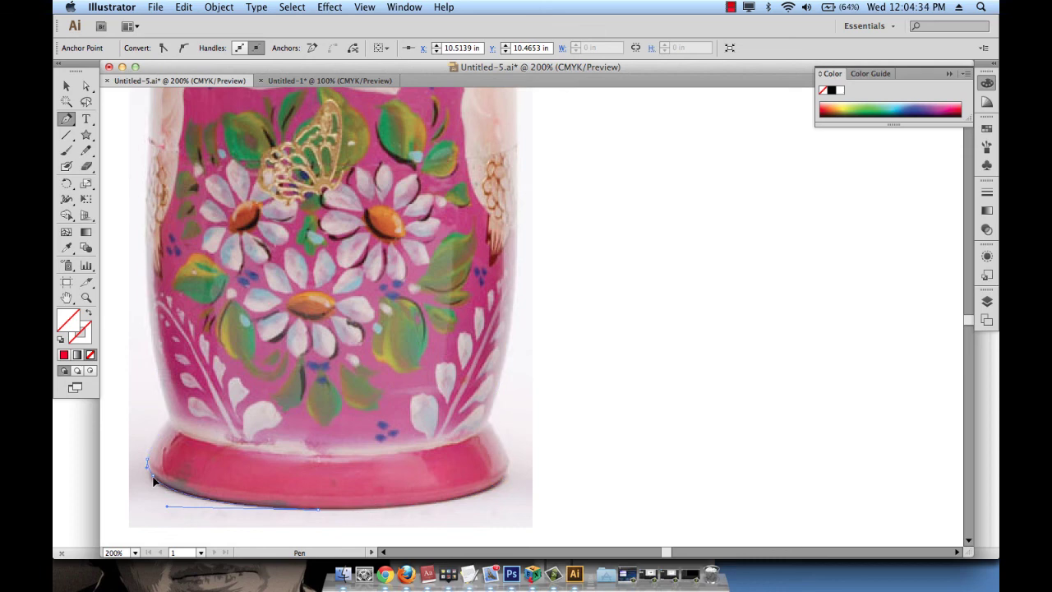
Zoom out and pan to show the whole outlined doll.
key(v)
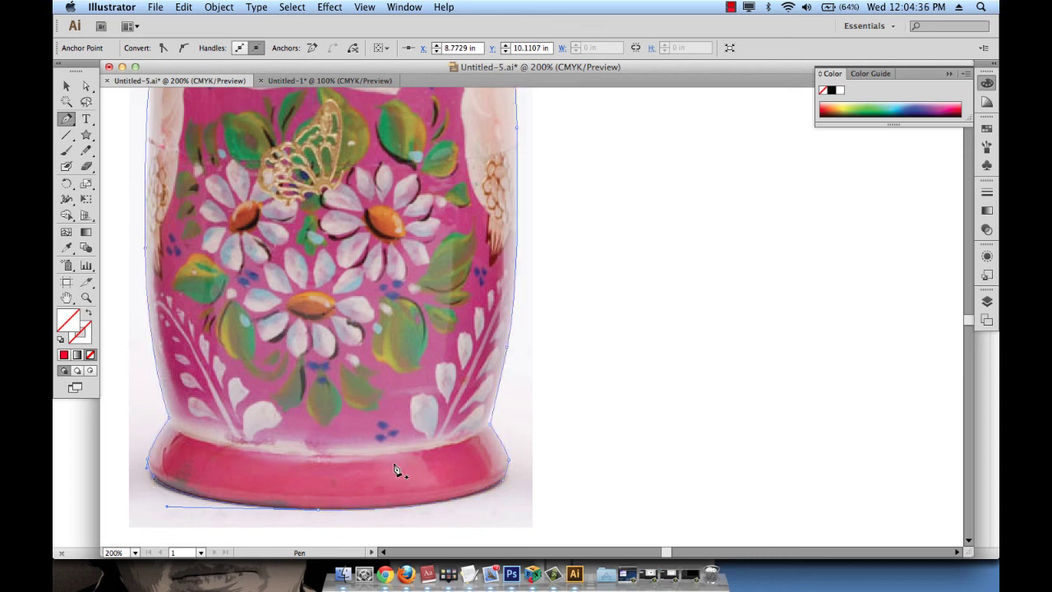
key(super+minus)
key(super+minus)
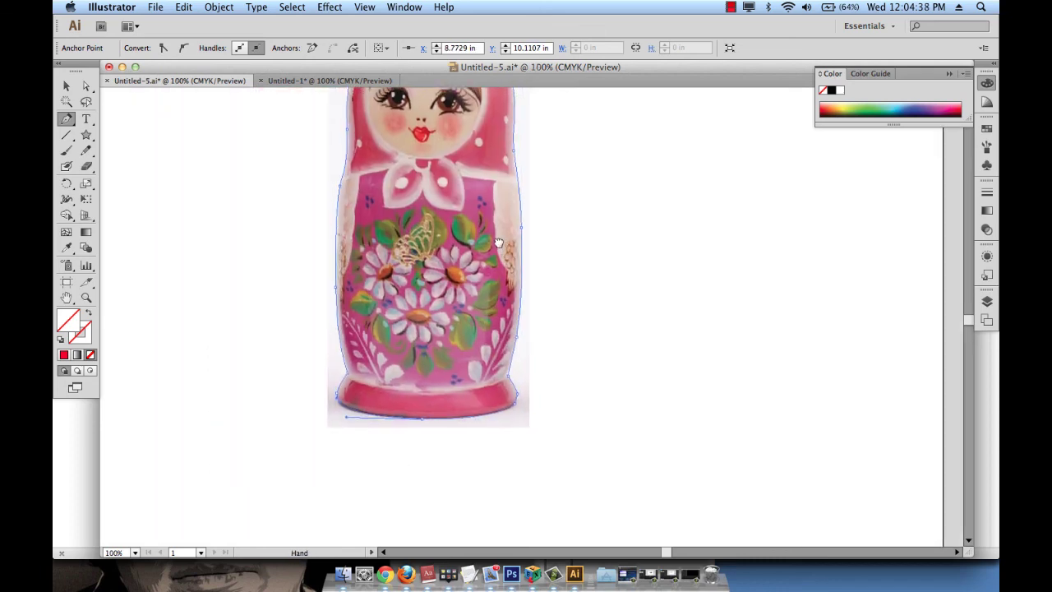
drag(503, 290, 497, 352)
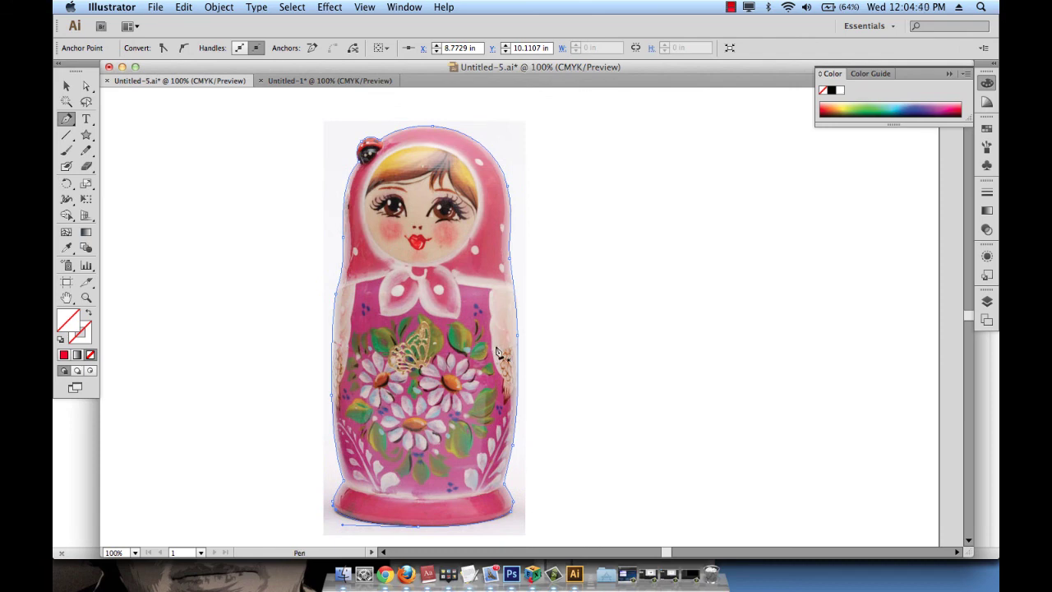
key(super)
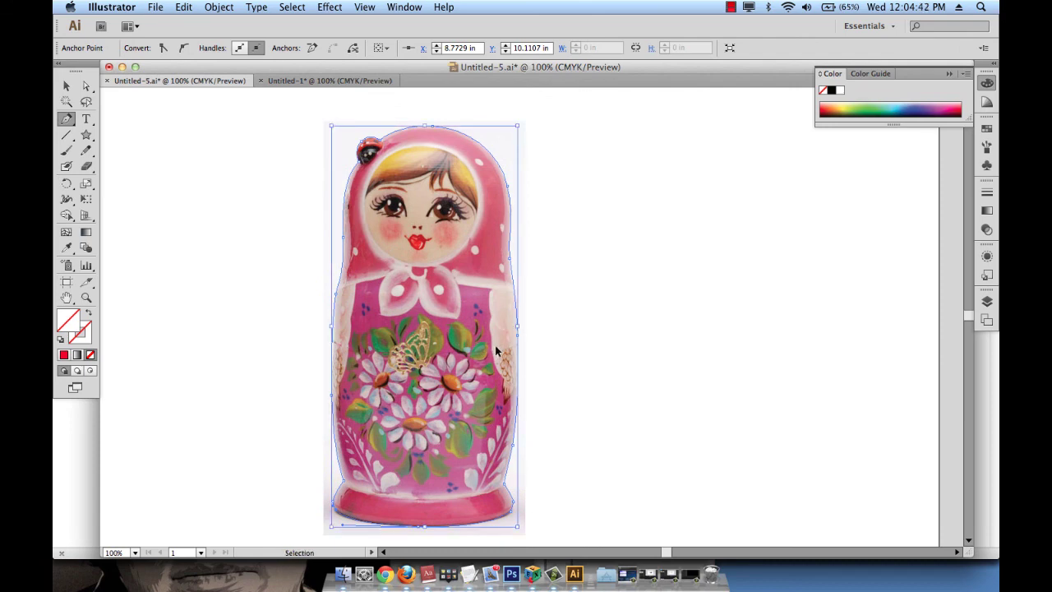
key(super+y)
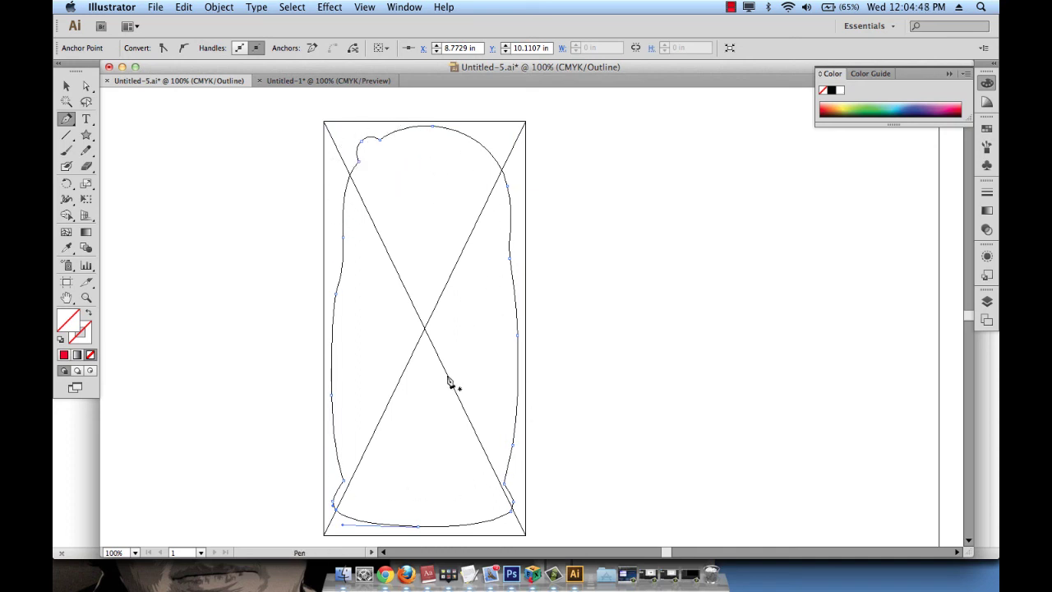
key(super+a)
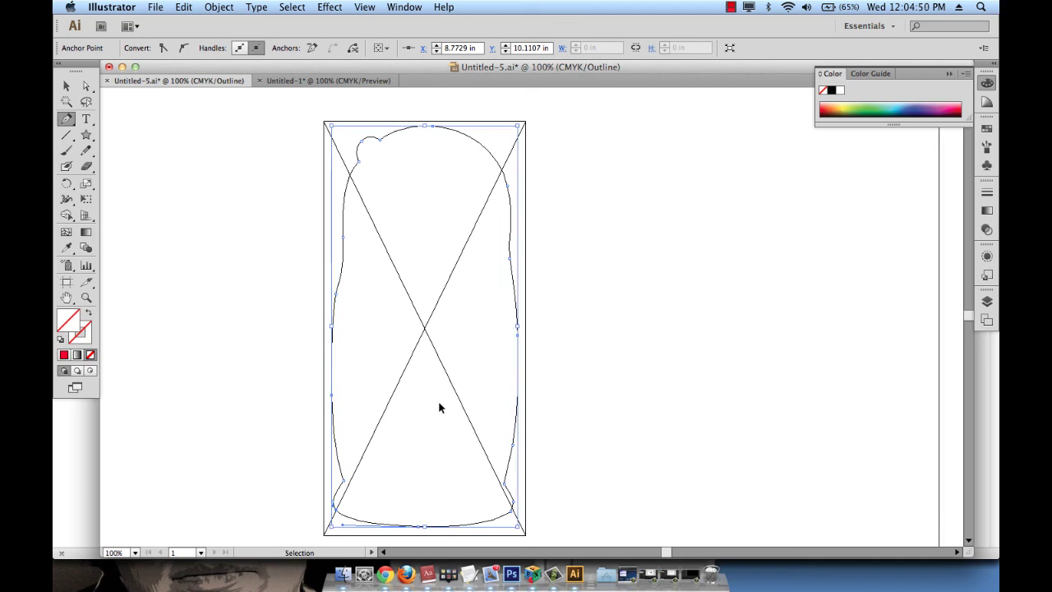
key(super+y)
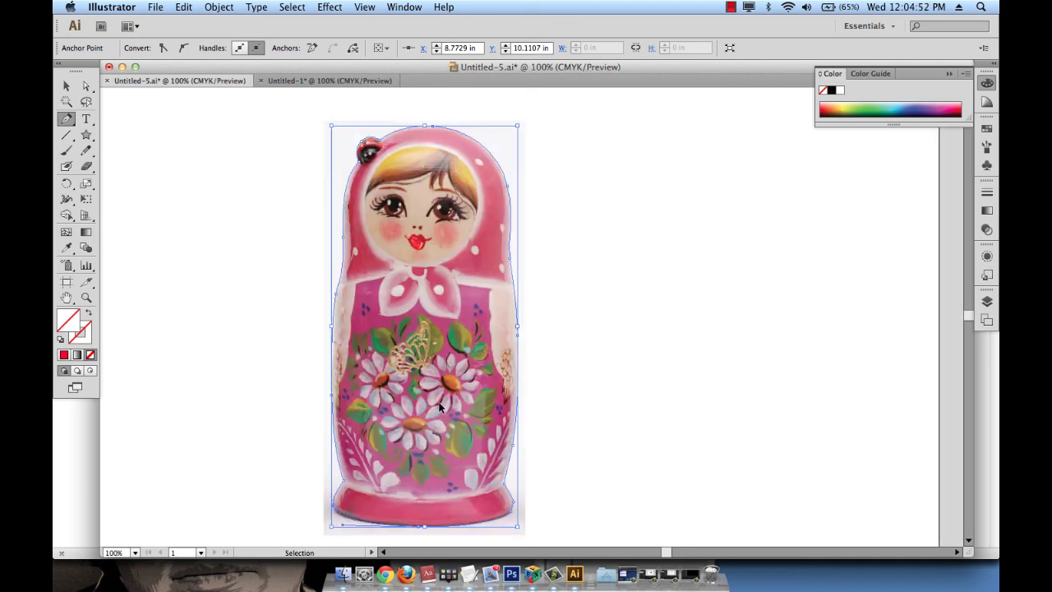